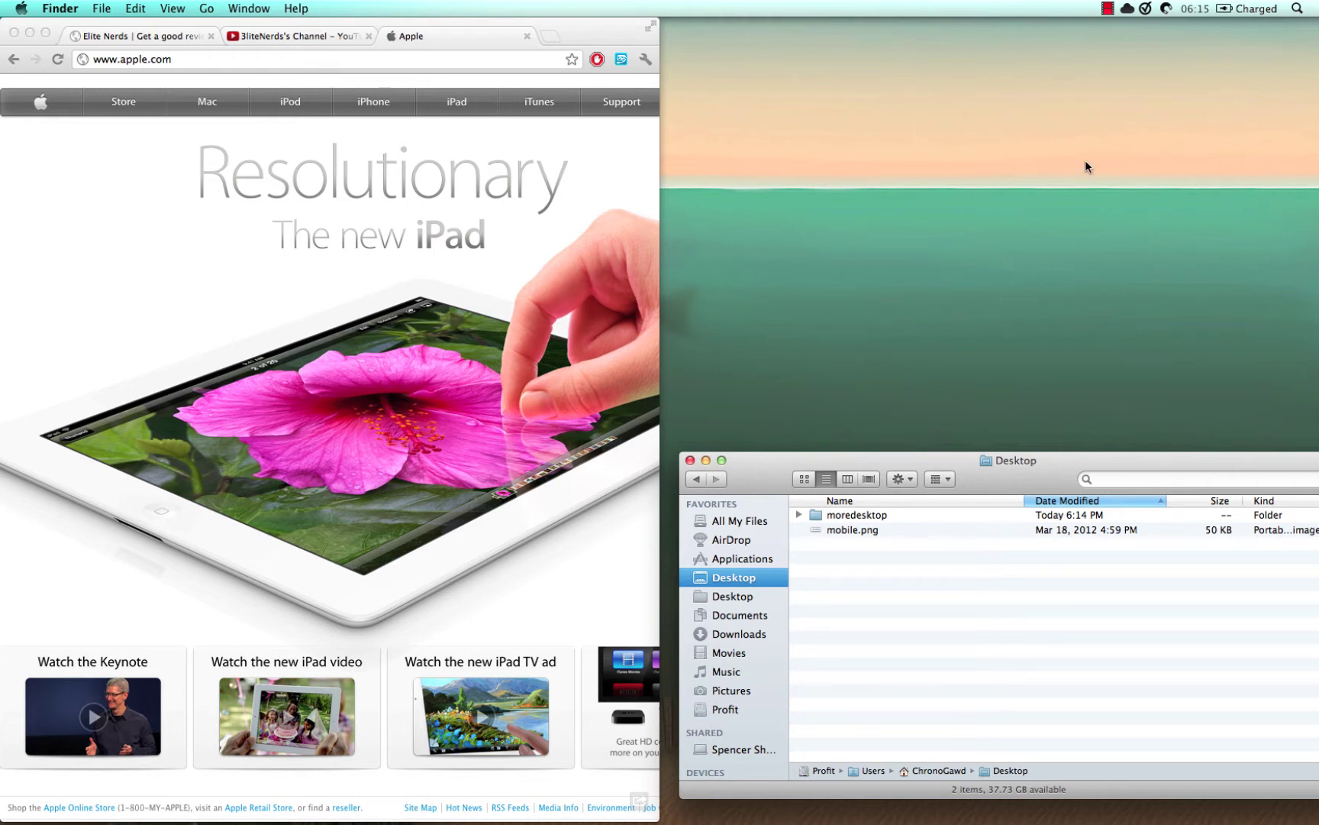
- Check CloudApp's recent uploads, preview mobile.png in Quick Look, then upload it to CloudApp
{"action": "left_click", "coordinate": [1127, 10]}
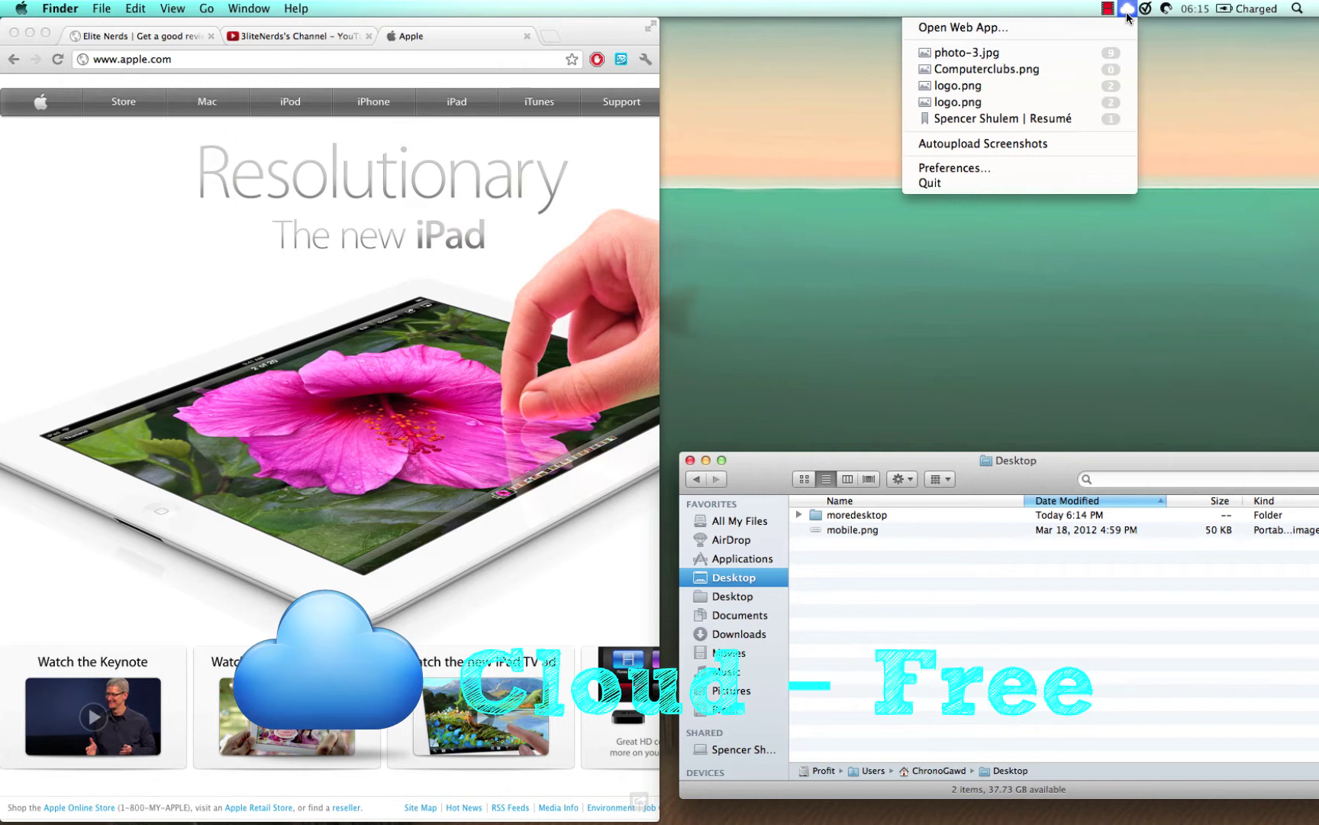
{"action": "left_click", "coordinate": [1127, 11]}
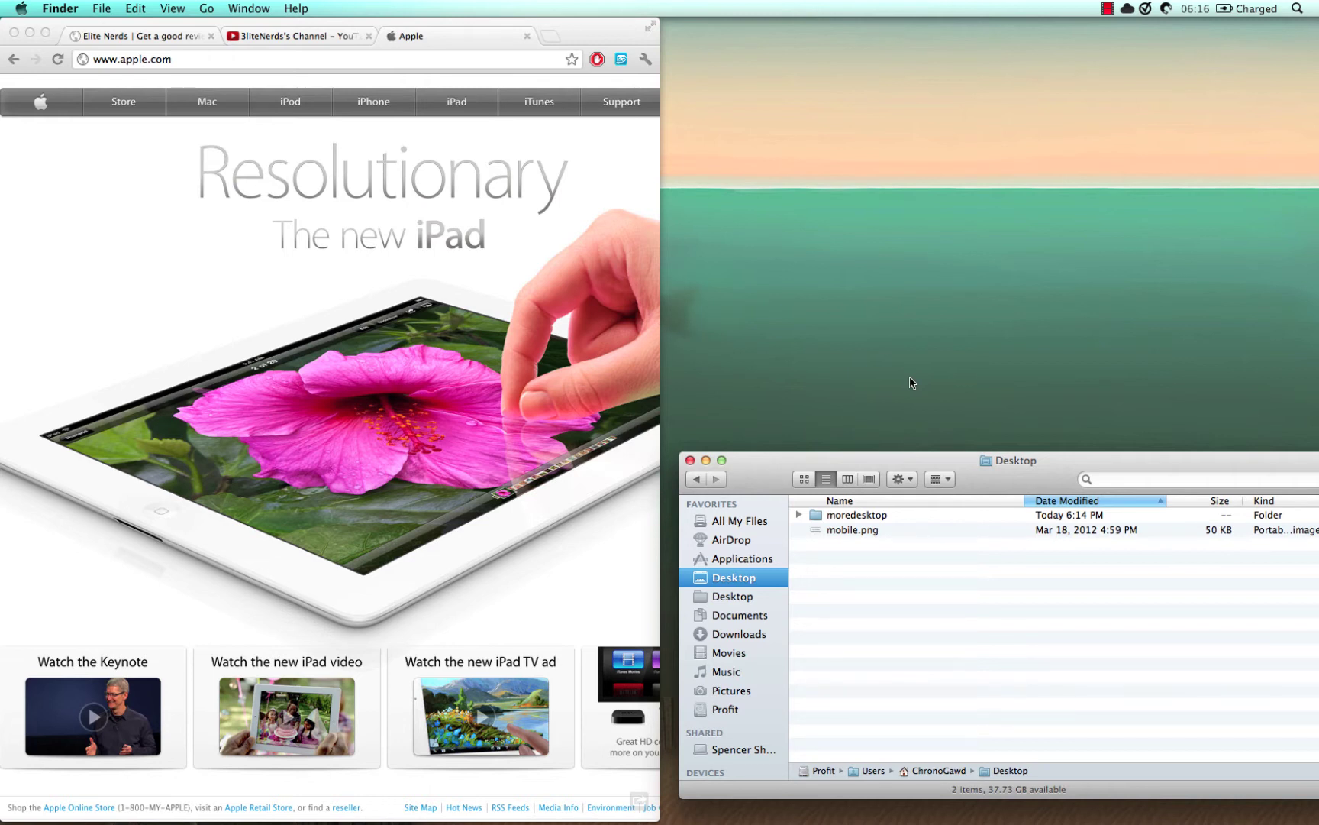
{"action": "left_click", "coordinate": [875, 530]}
{"action": "key", "text": "space"}
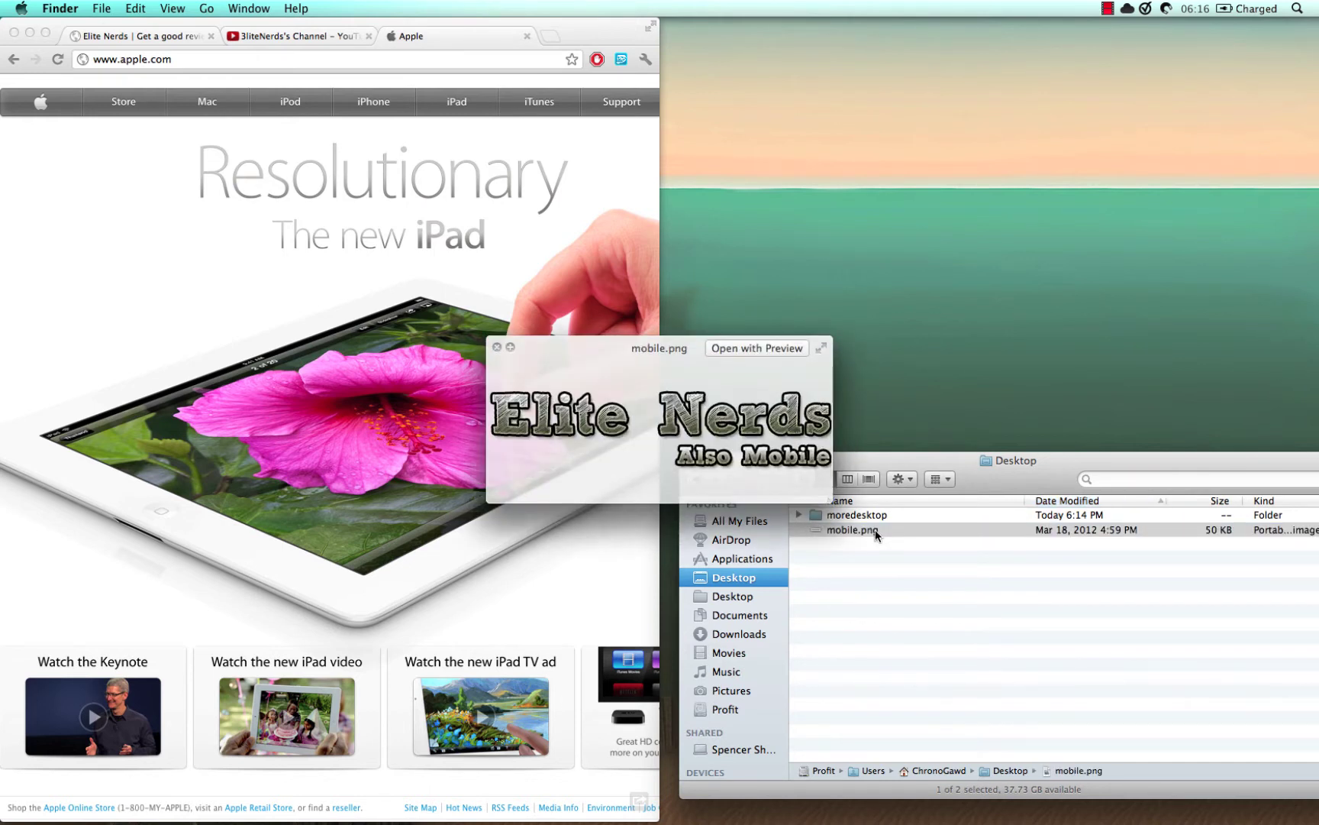
{"action": "key", "text": "space"}
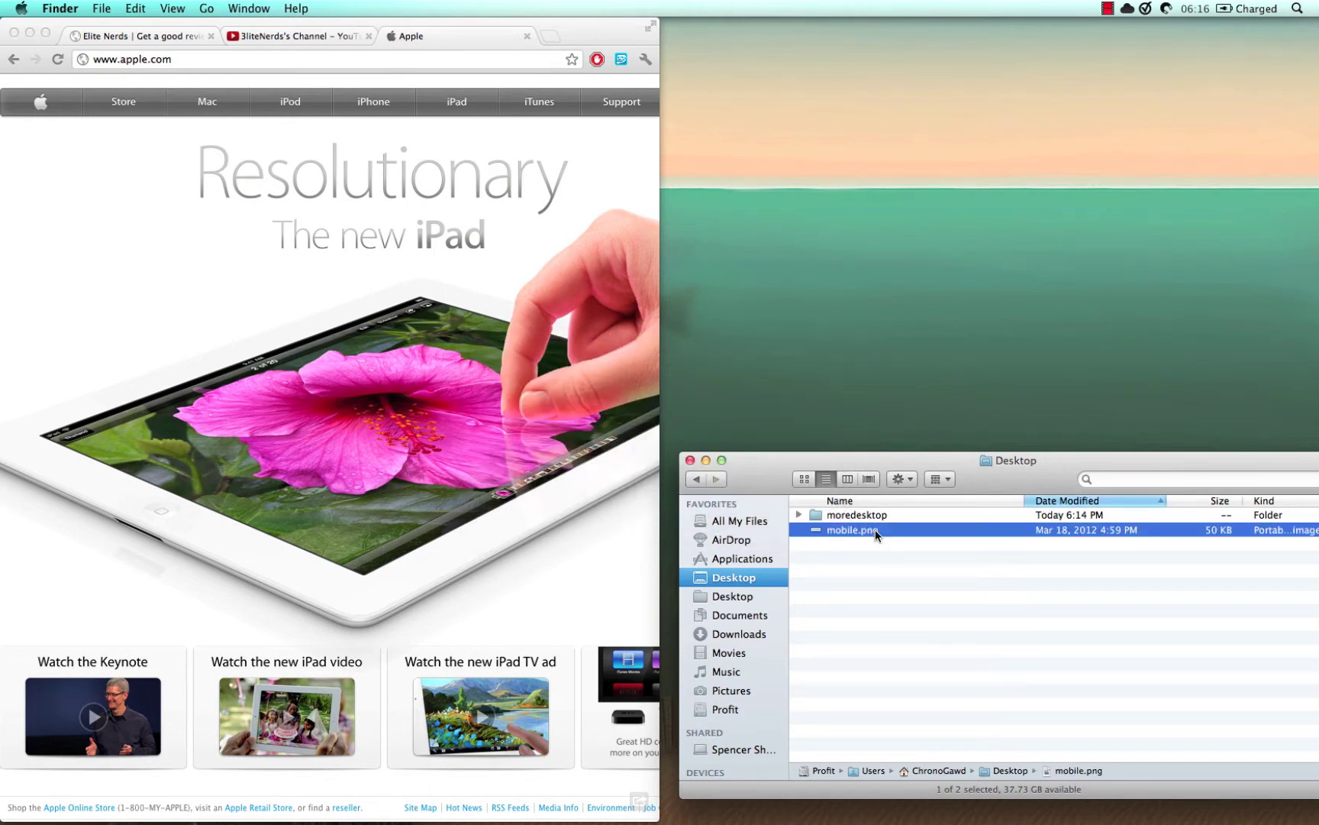
{"action": "left_click_drag", "start_coordinate": [875, 529], "coordinate": [1128, 17]}
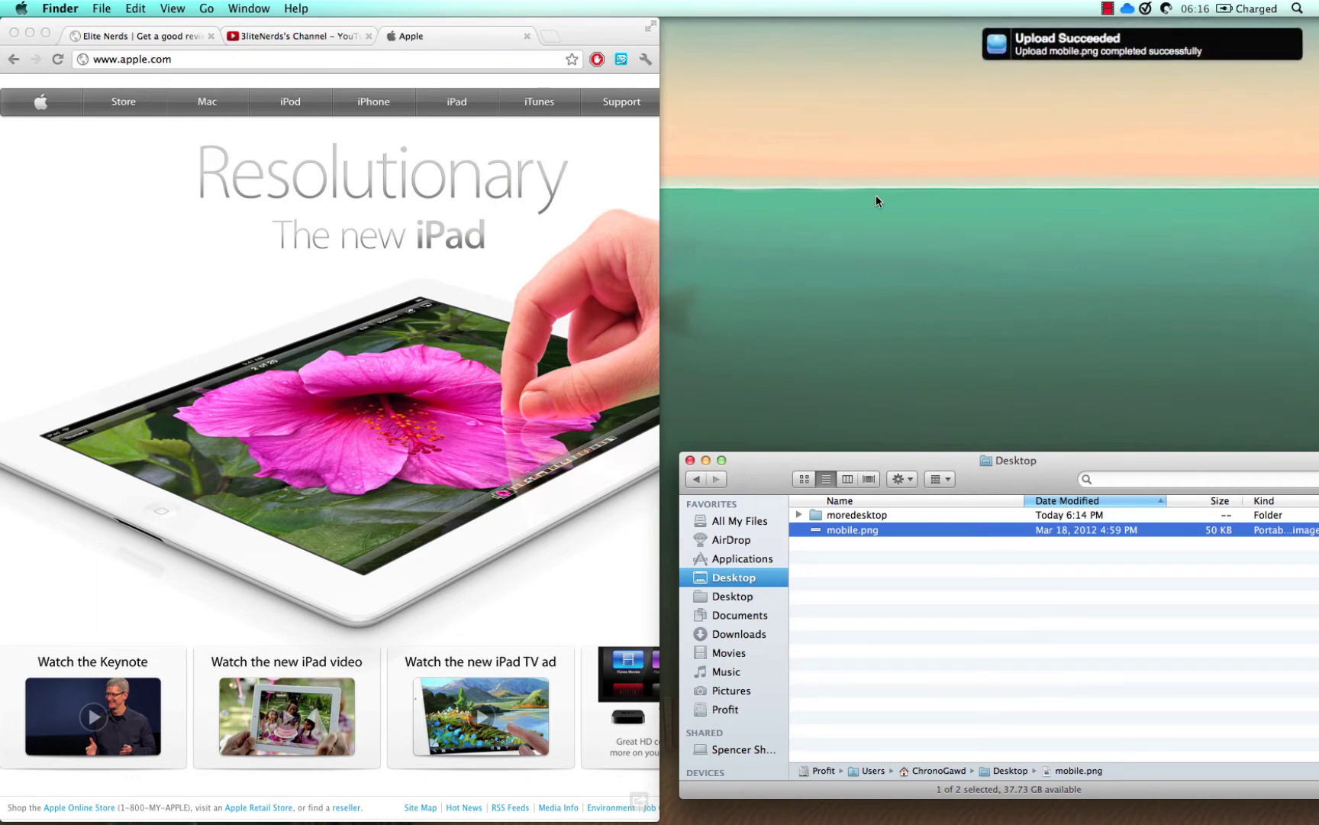
- Load the copied cl.ly link in Chrome, view mobile.png directly, then go back to its share page
{"action": "left_click", "coordinate": [413, 59]}
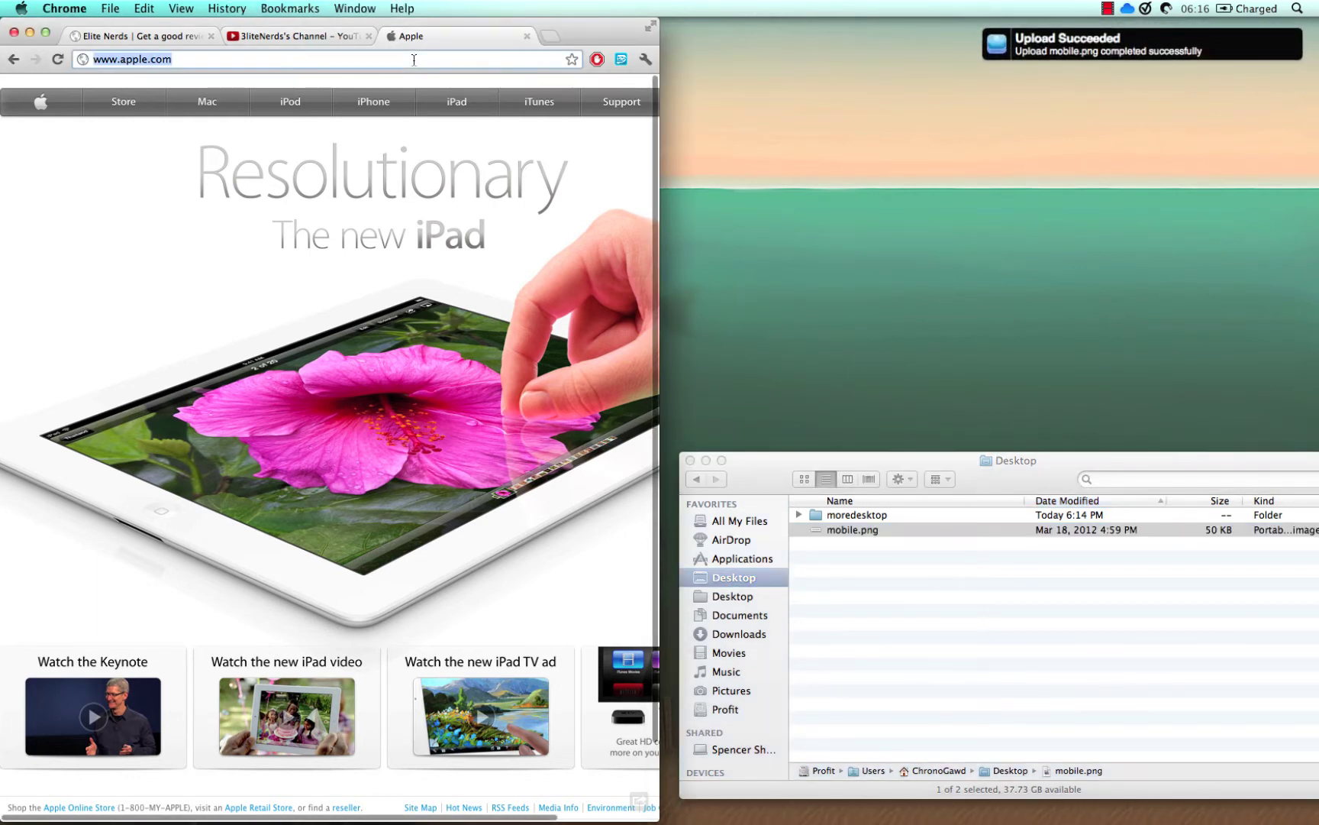
{"action": "key", "text": "Return"}
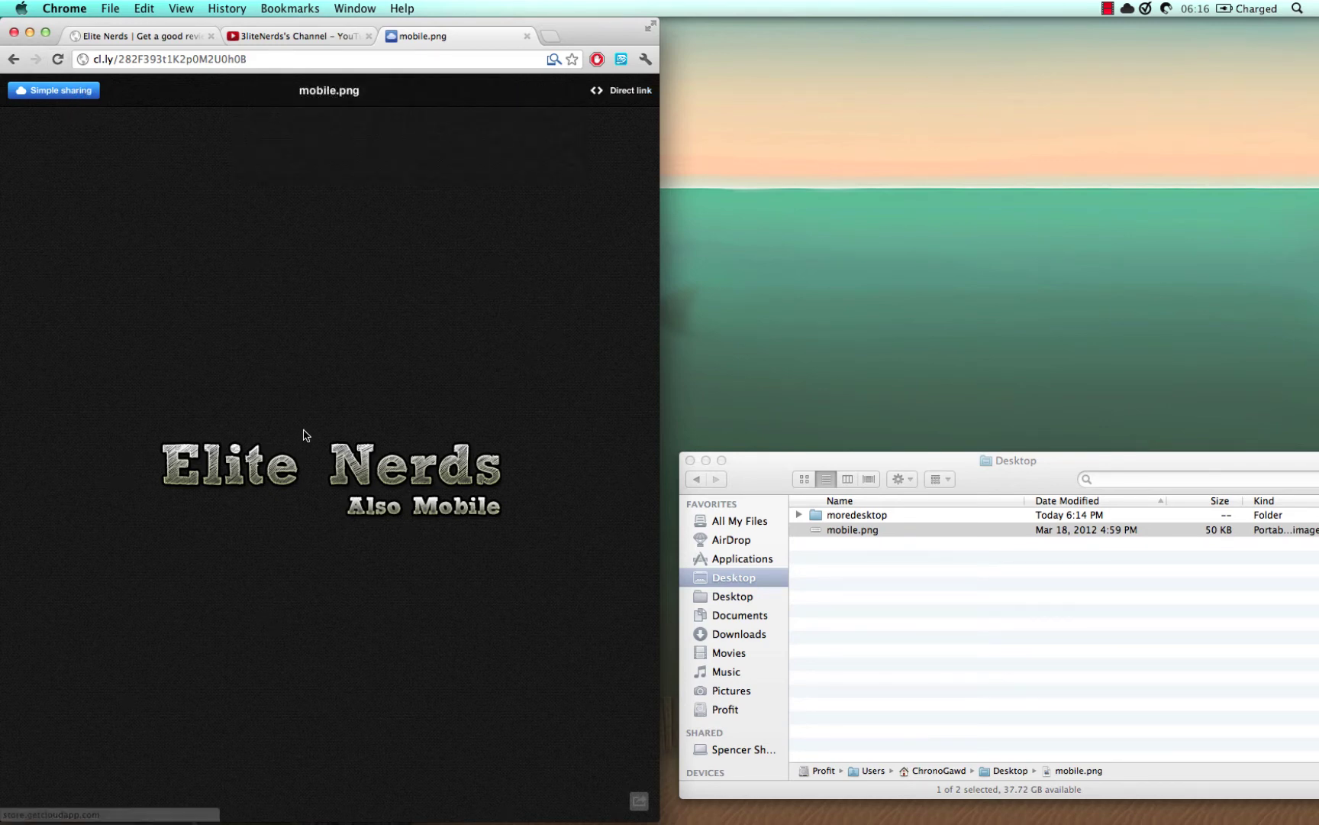
{"action": "left_click", "coordinate": [641, 90]}
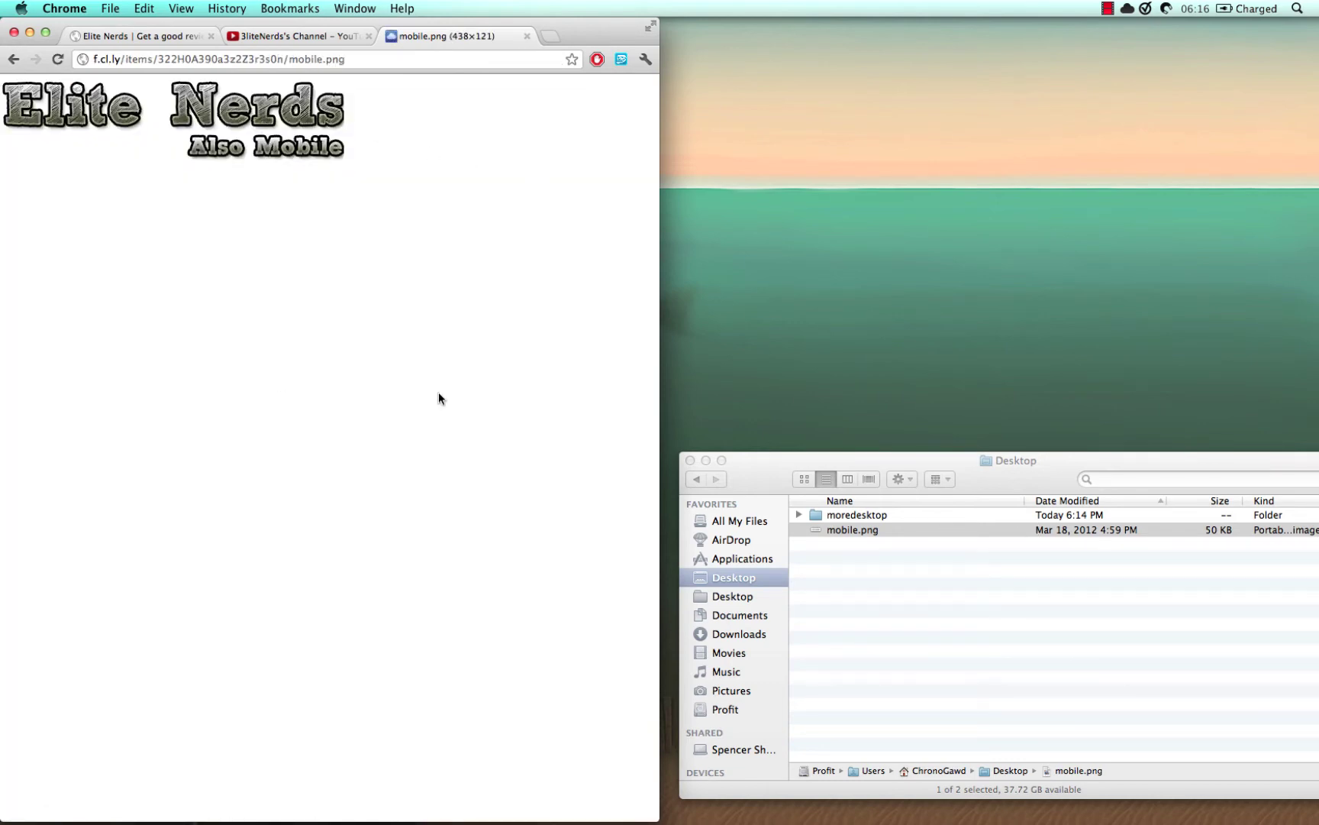
{"action": "key", "text": "super+bracketleft"}
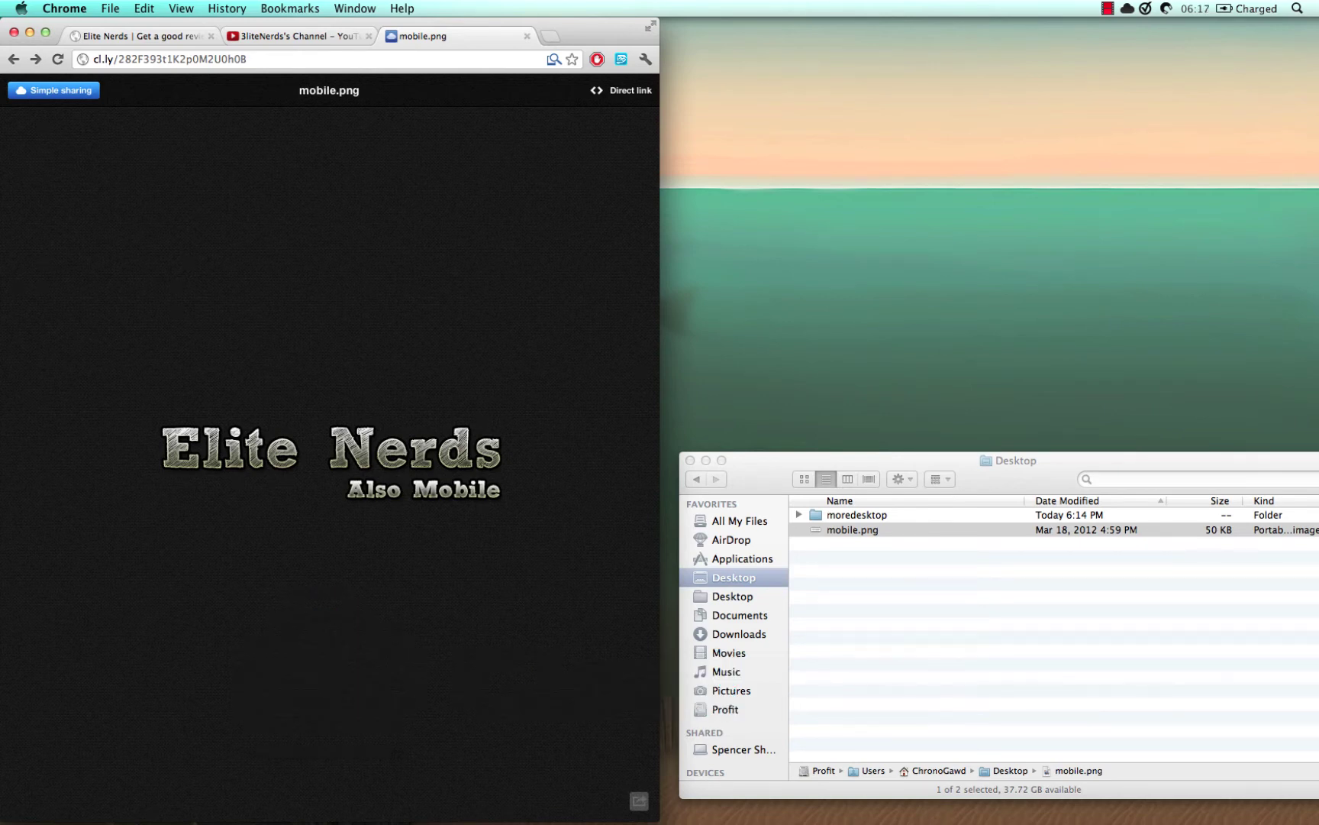
- Open the Do It menu showing pending alerts, the preset and 5–60 minute timers
{"action": "left_click", "coordinate": [1144, 8]}
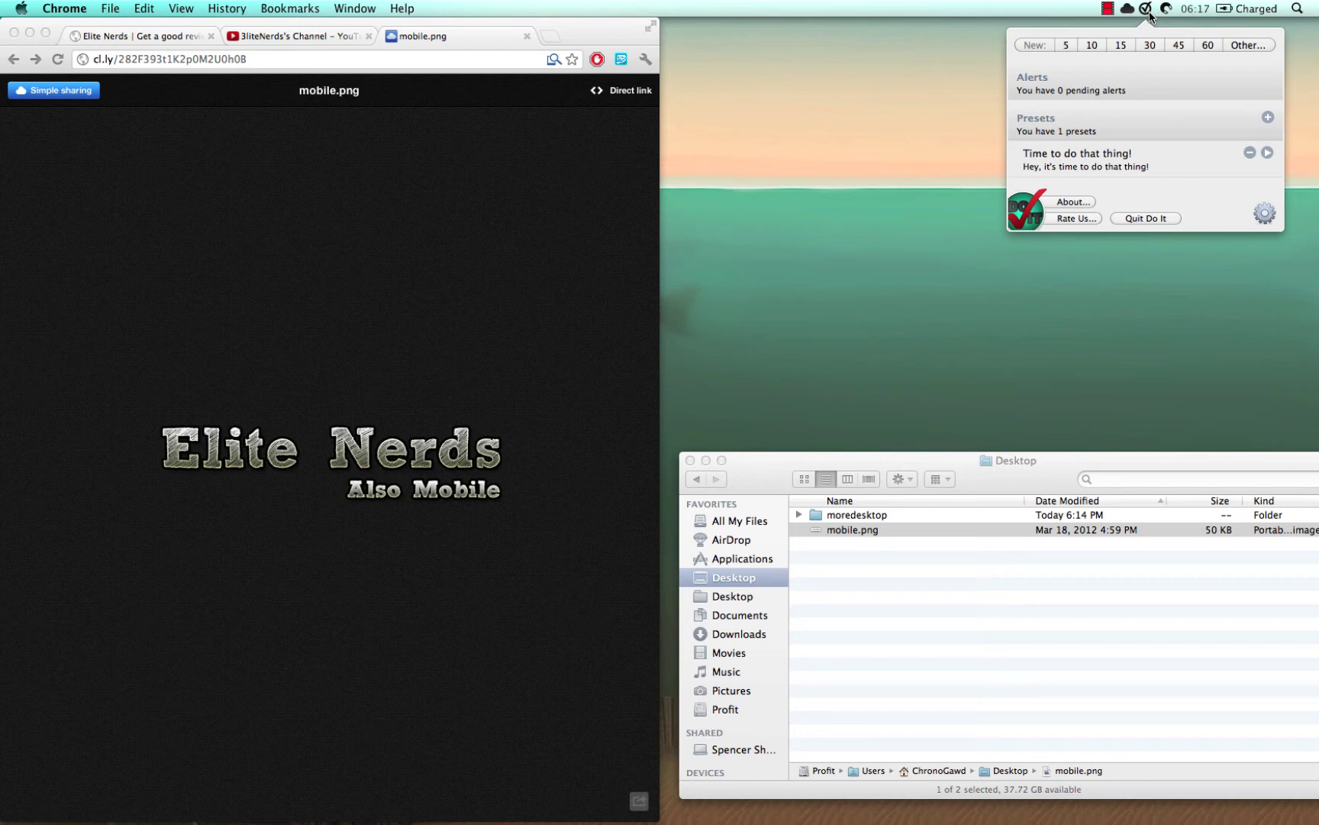
- Start a new 10-minute Do It alert with the message 'Call that person'
{"action": "left_click", "coordinate": [1099, 45]}
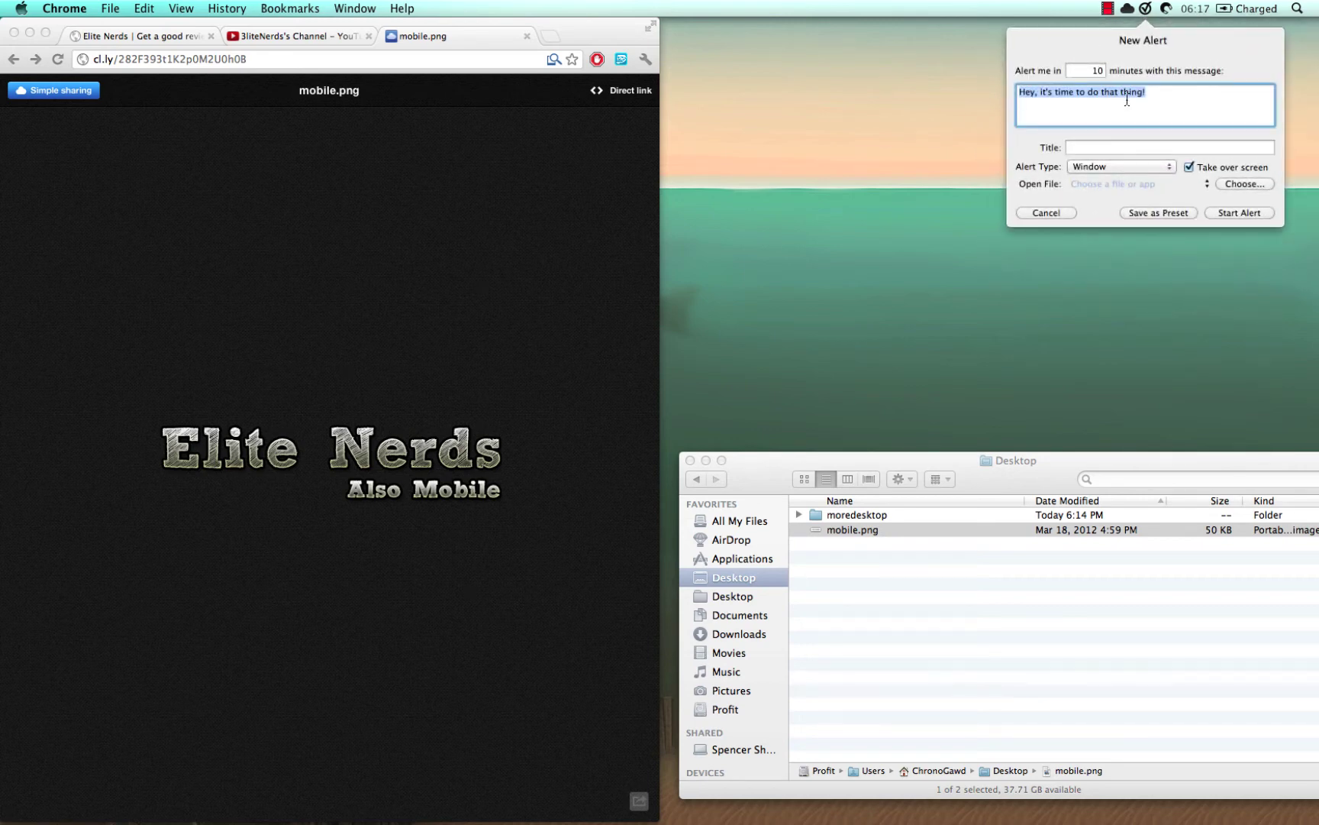
{"action": "type", "text": "CAll"}
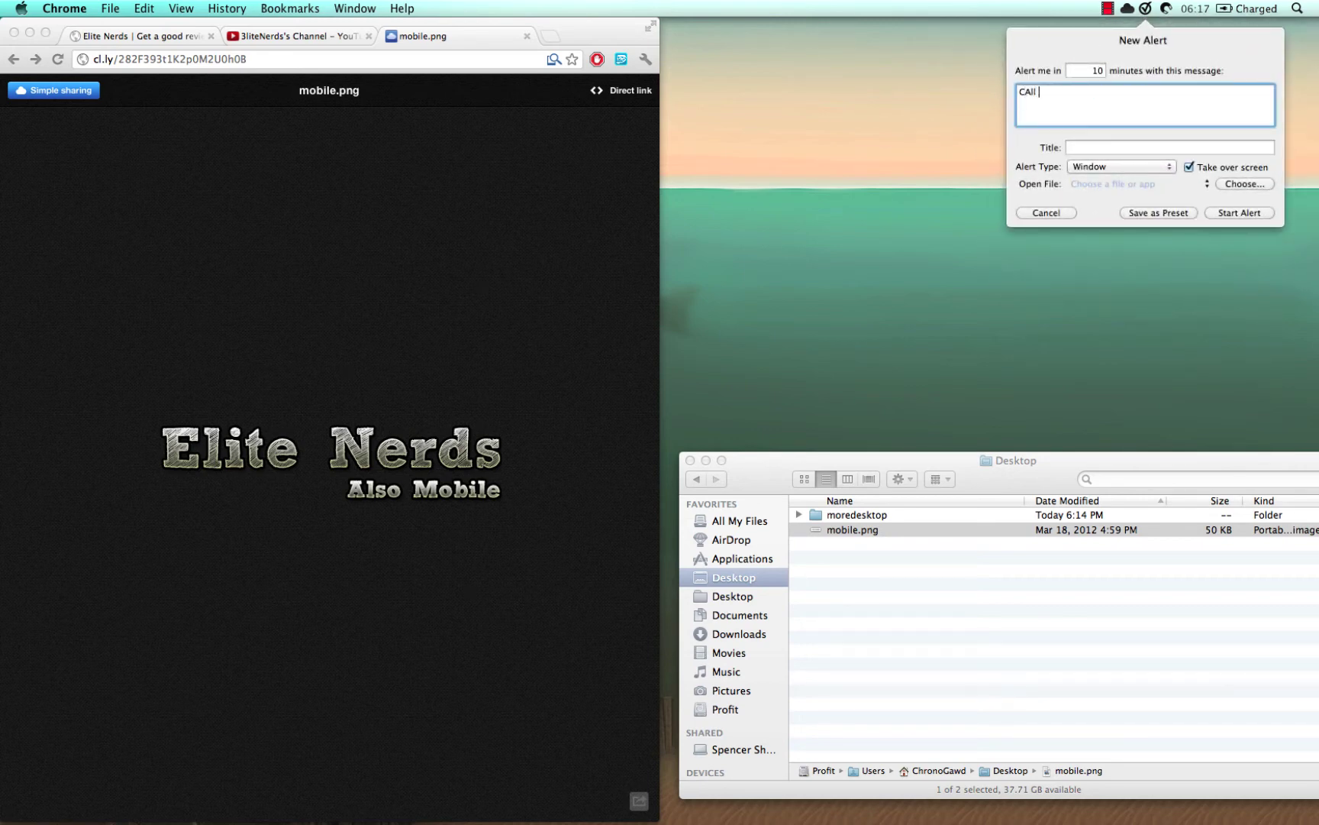
{"action": "key", "text": "BackSpace"}
{"action": "key", "text": "BackSpace"}
{"action": "key", "text": "BackSpace"}
{"action": "key", "text": "BackSpace"}
{"action": "type", "text": "all that person"}
- Set the alert type to Window and Alarm
{"action": "left_click", "coordinate": [1134, 170]}
{"action": "left_click", "coordinate": [1133, 167]}
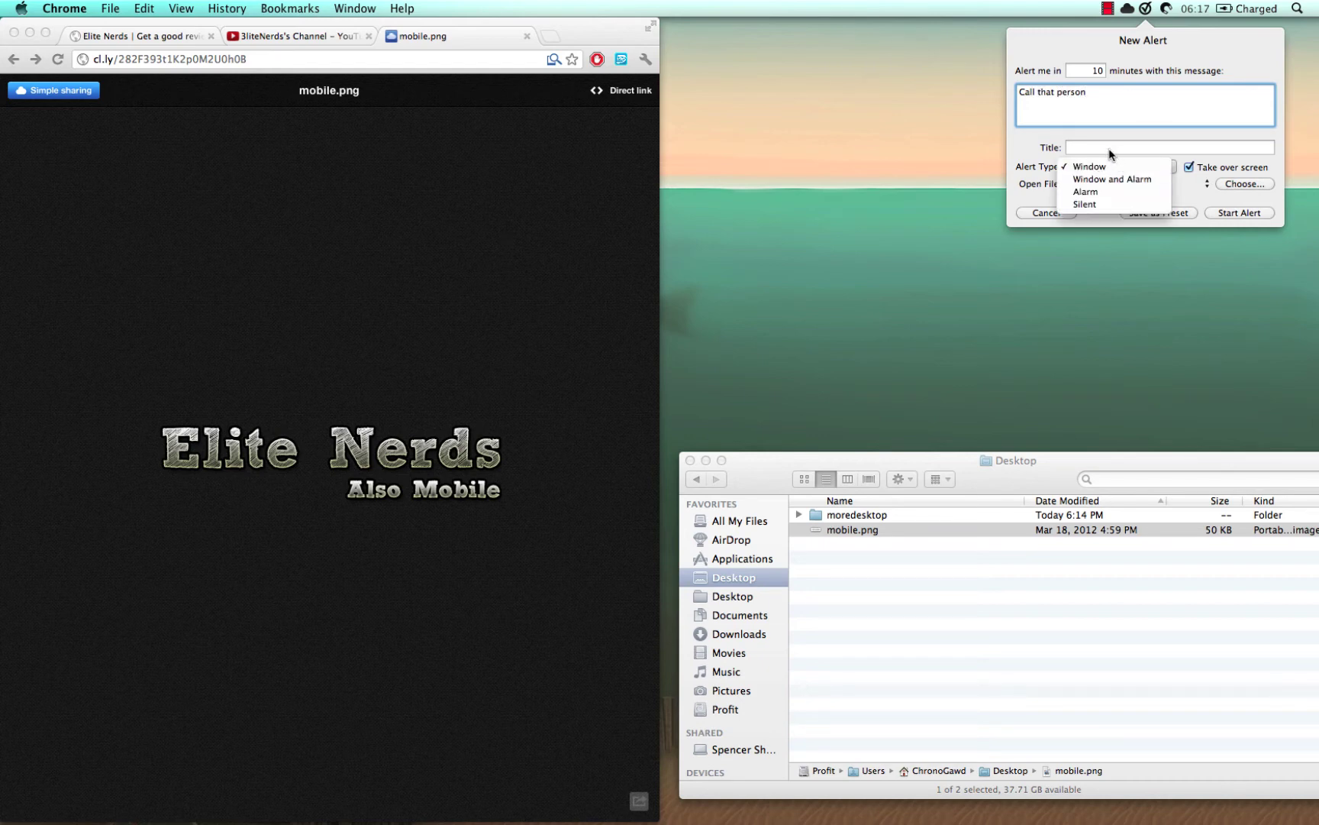
{"action": "left_click", "coordinate": [1093, 164]}
{"action": "left_click", "coordinate": [1095, 194]}
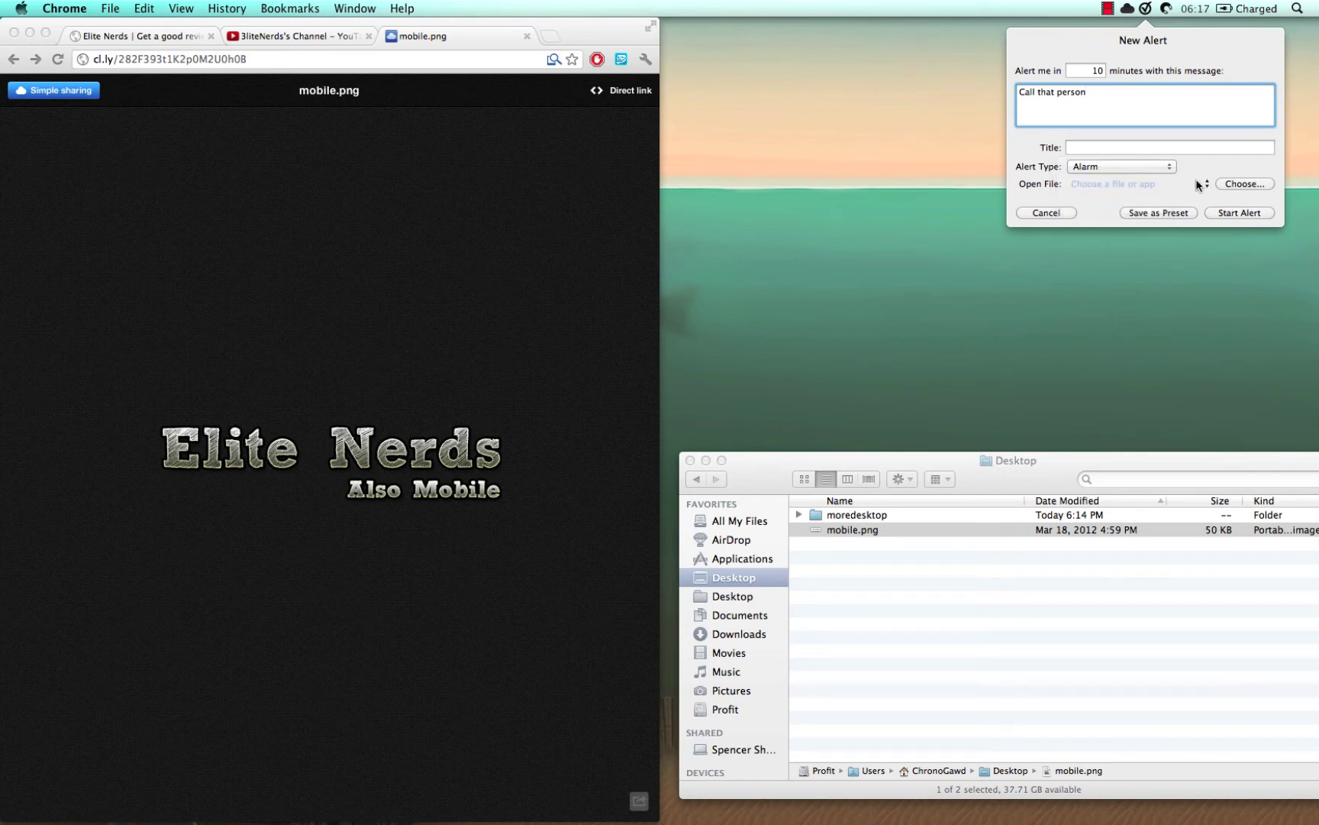
{"action": "left_click", "coordinate": [1145, 167]}
{"action": "left_click", "coordinate": [1143, 155]}
{"action": "left_click", "coordinate": [1153, 167]}
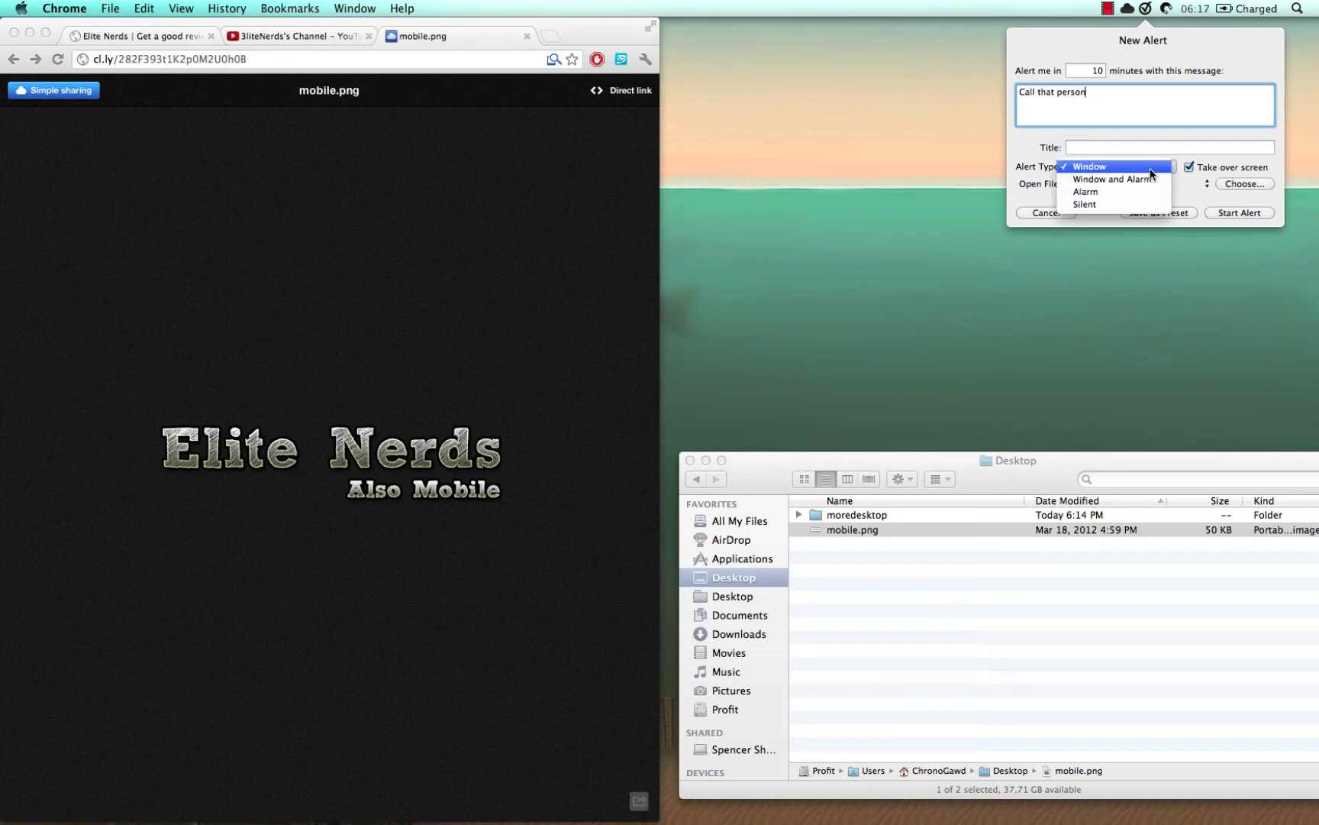
{"action": "left_click", "coordinate": [1206, 192]}
- Make the alert take over the screen and open TextEdit
{"action": "left_click", "coordinate": [1189, 167]}
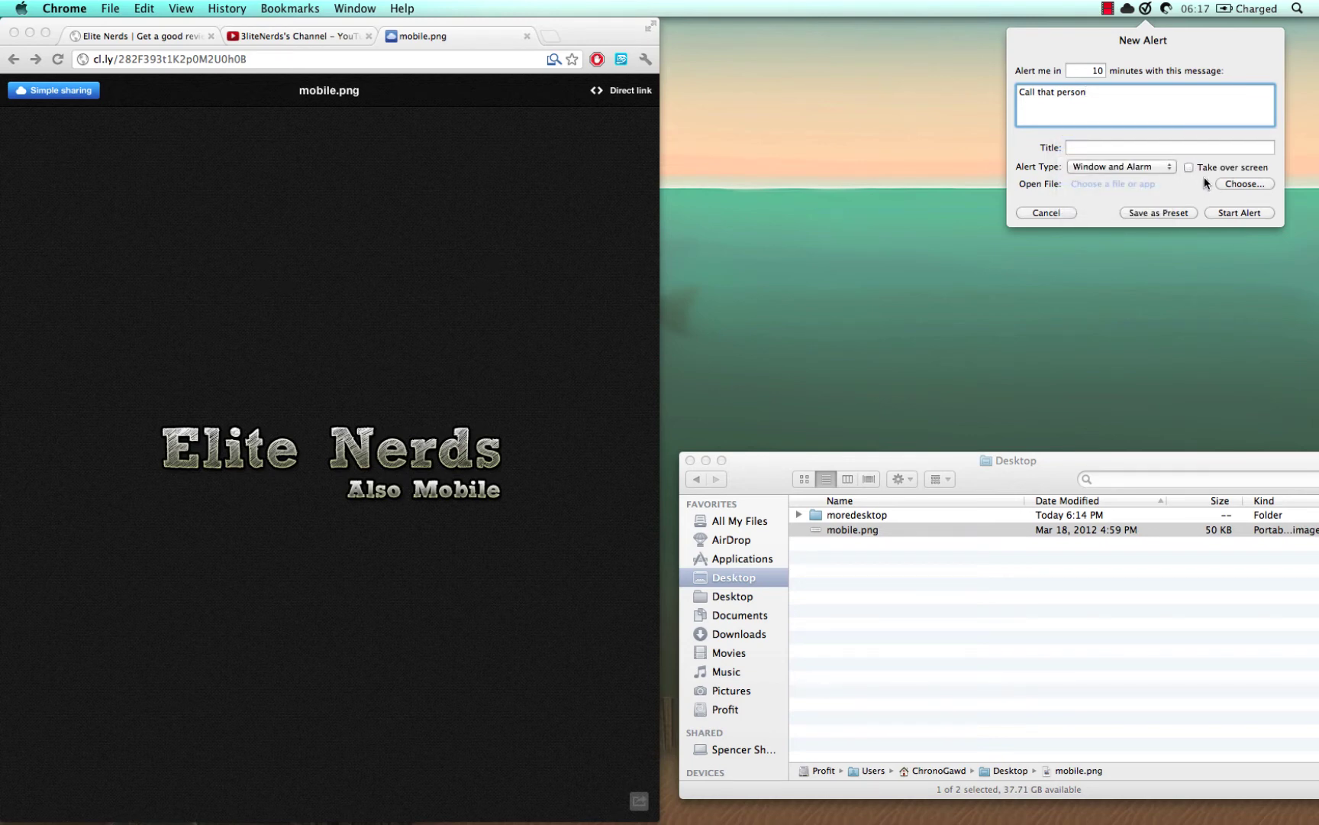
{"action": "left_click", "coordinate": [1244, 184]}
{"action": "left_click", "coordinate": [1188, 167]}
{"action": "left_click", "coordinate": [1243, 184]}
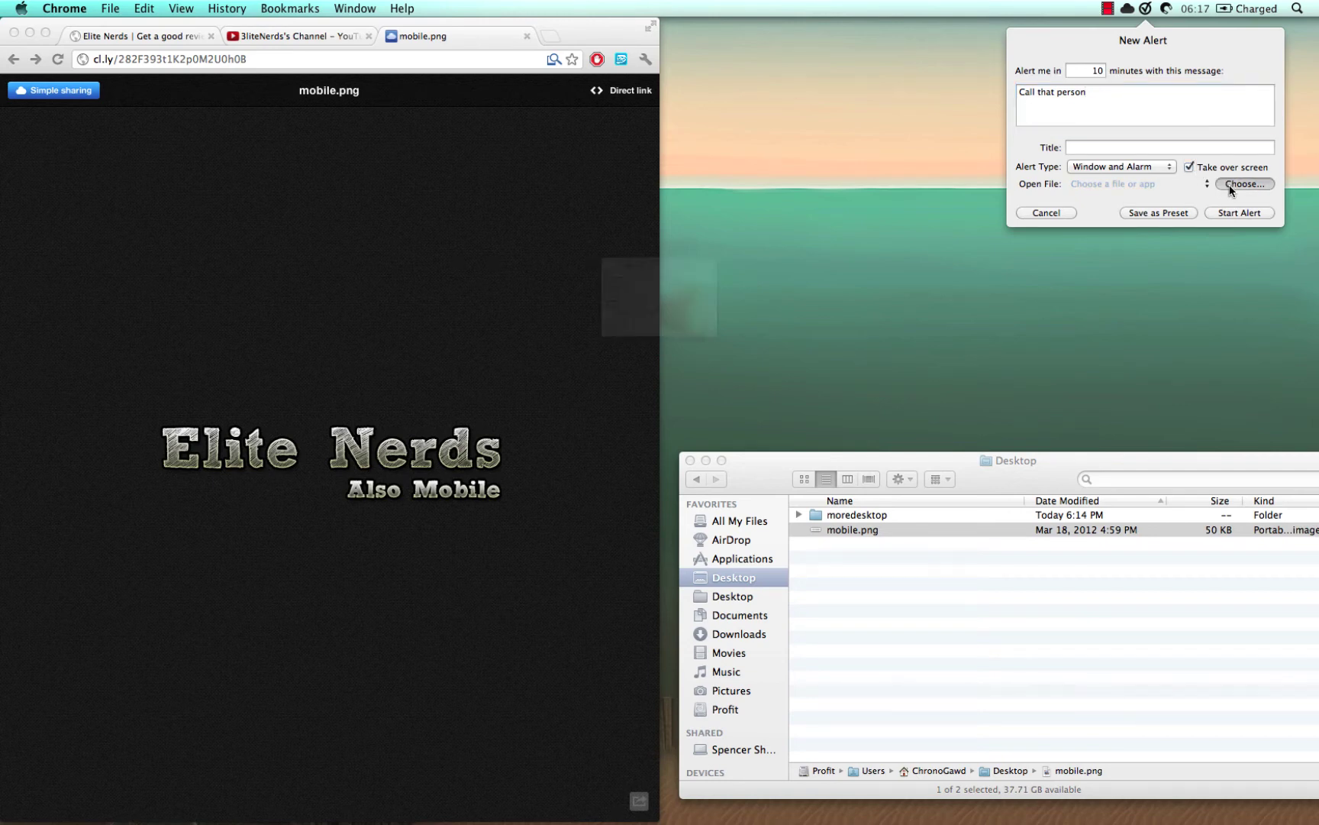
{"action": "left_click", "coordinate": [794, 312]}
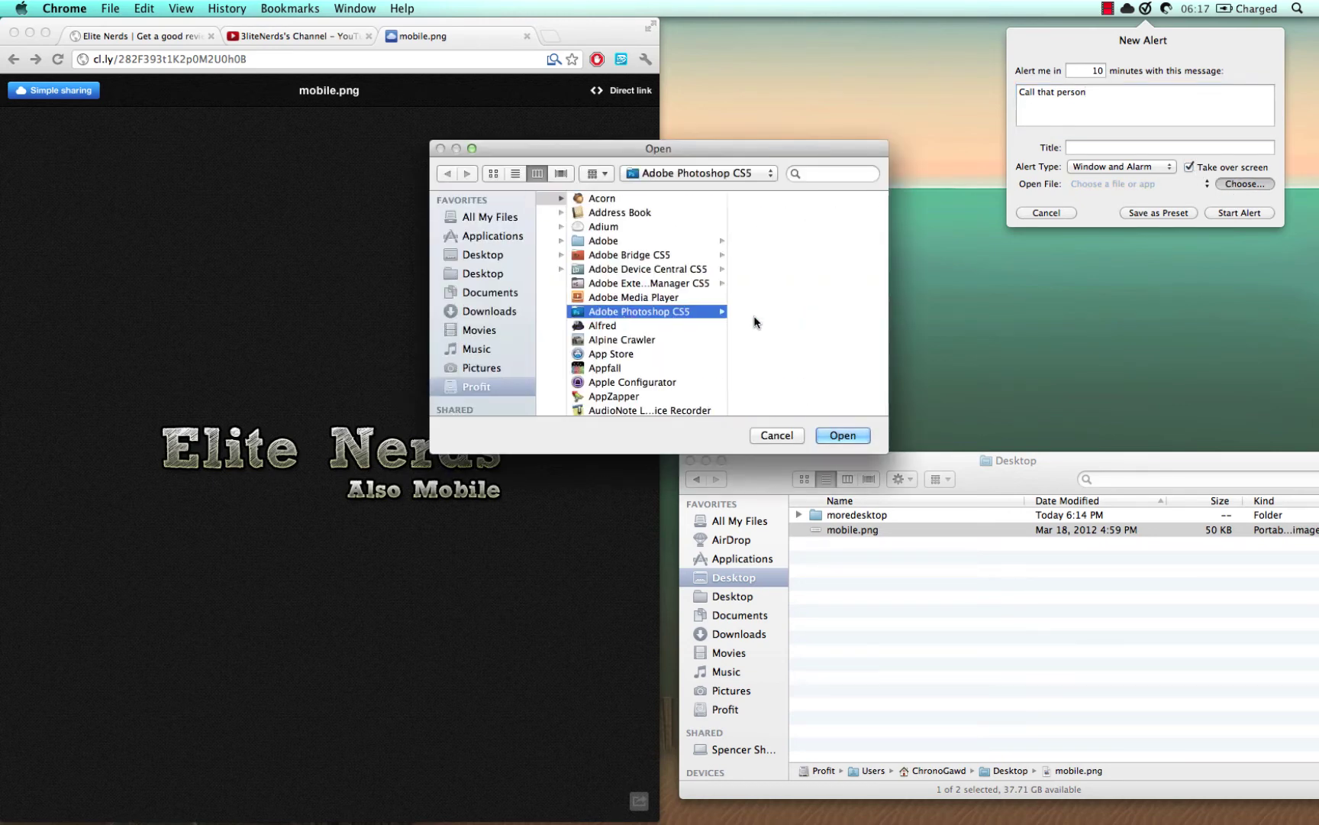
{"action": "key", "text": "s"}
{"action": "scroll", "coordinate": [598, 336], "scroll_direction": "left", "scroll_amount": 3}
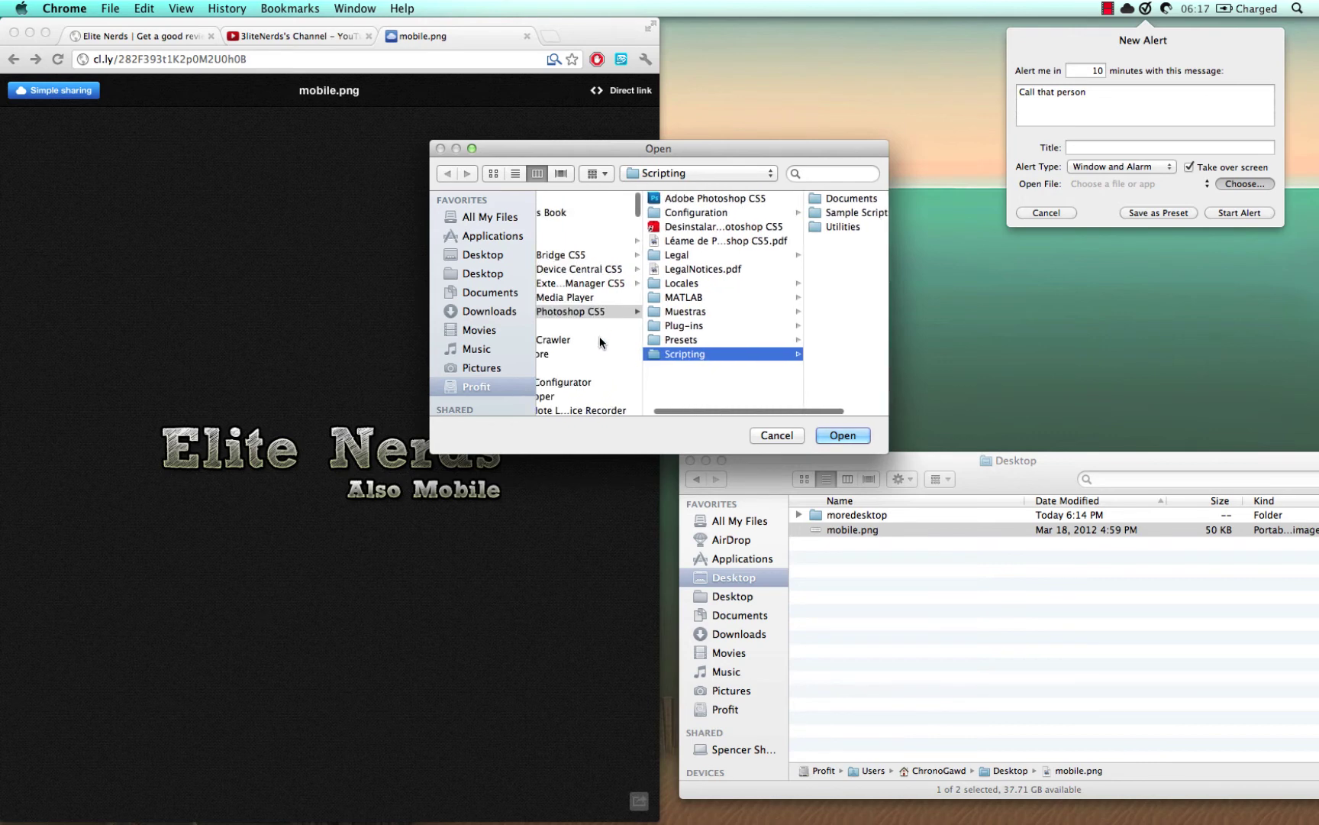
{"action": "left_click", "coordinate": [592, 340]}
{"action": "type", "text": "textedit"}
{"action": "key", "text": "Return"}
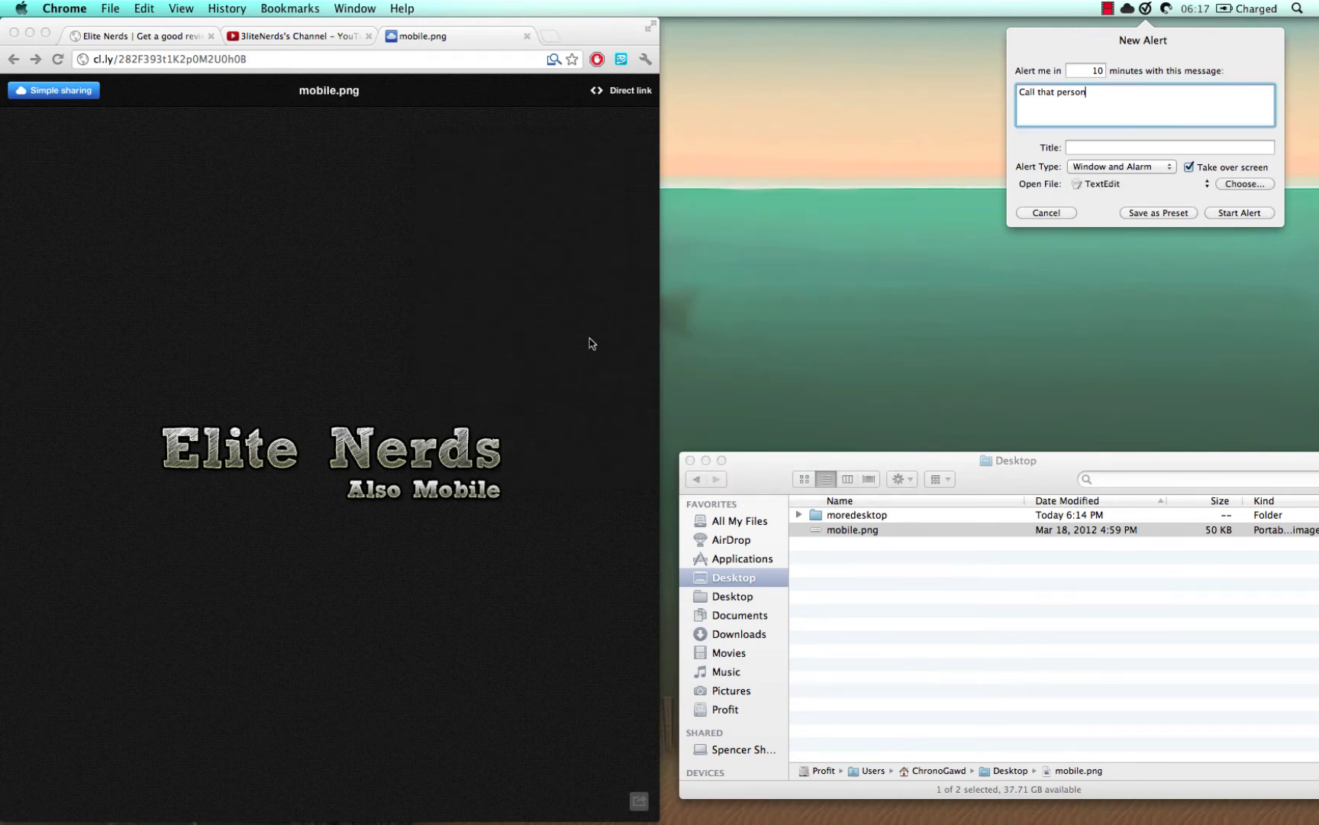
- Change the alert delay from 10 to .01 minutes
{"action": "double_click", "coordinate": [1092, 70]}
{"action": "key", "text": "BackSpace"}
{"action": "type", "text": ".01"}
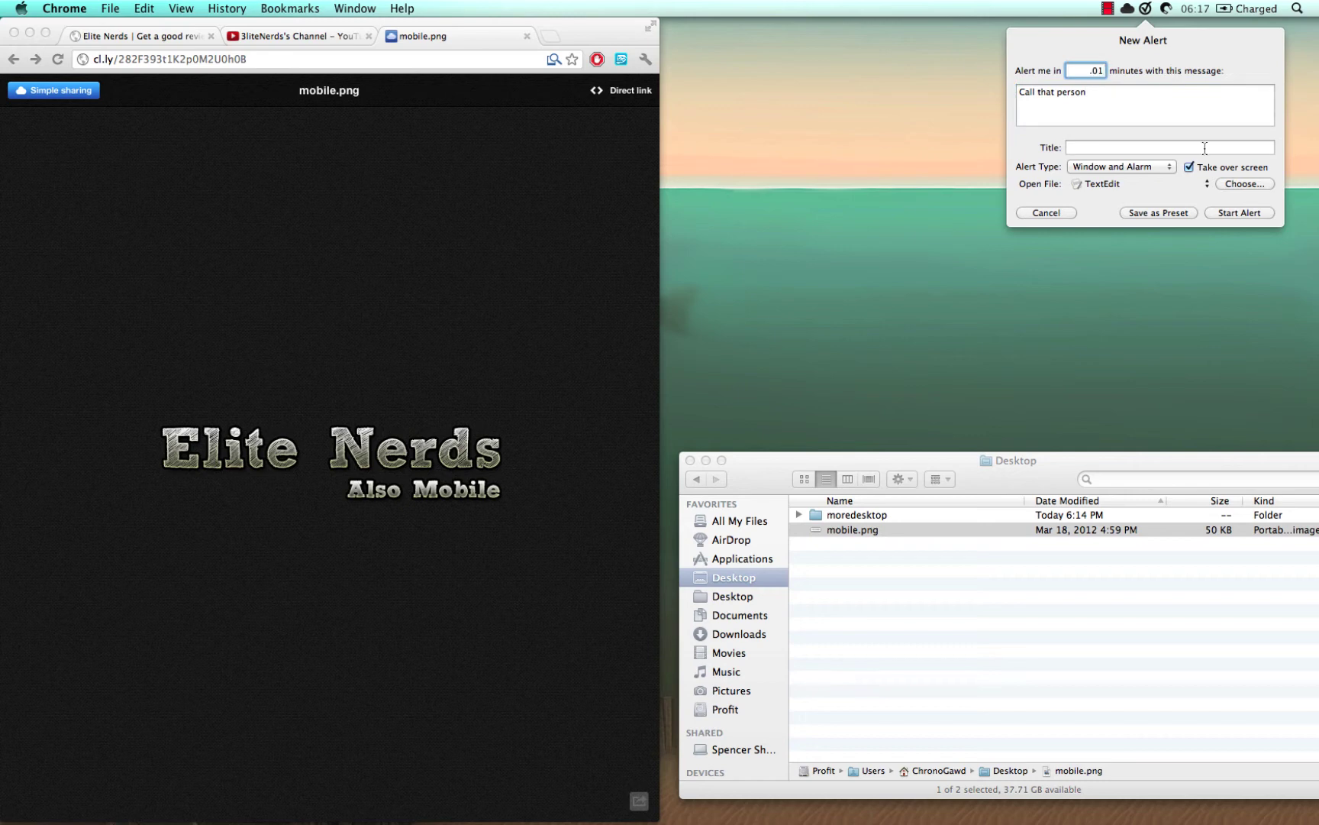
- Start the 'Call that person' alert, mark it done, return to TextEdit, and reopen Do It's panel
{"action": "left_click", "coordinate": [1223, 220]}
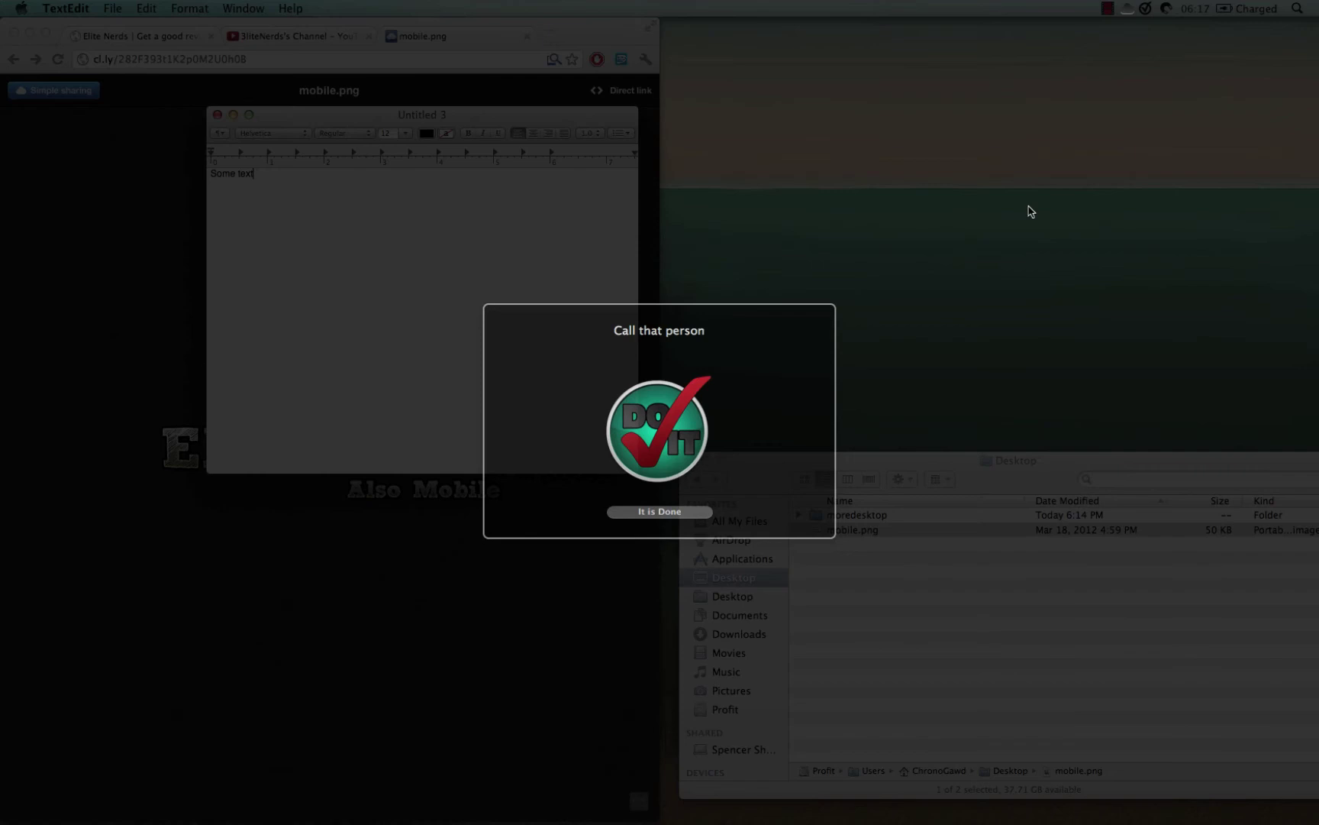
{"action": "left_click", "coordinate": [672, 512]}
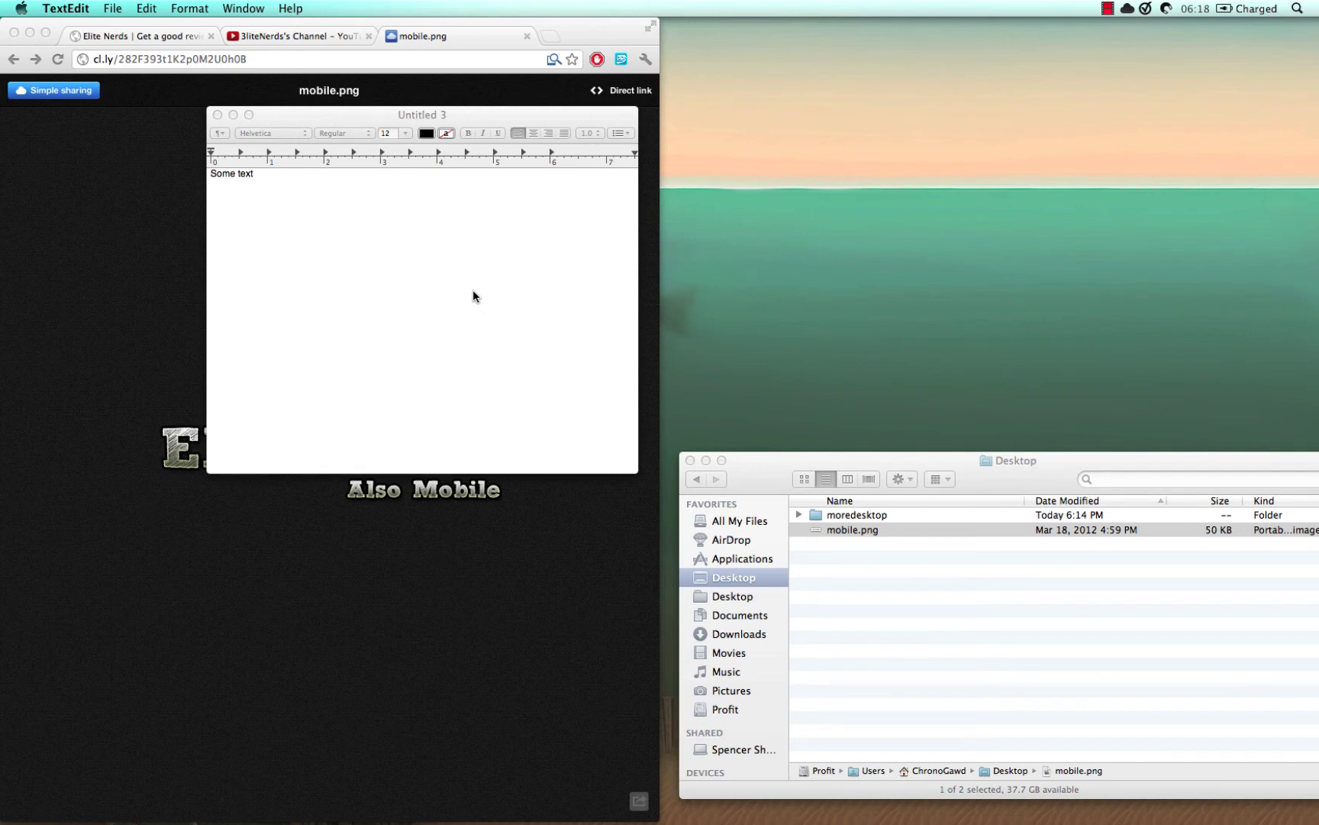
{"action": "left_click", "coordinate": [473, 291]}
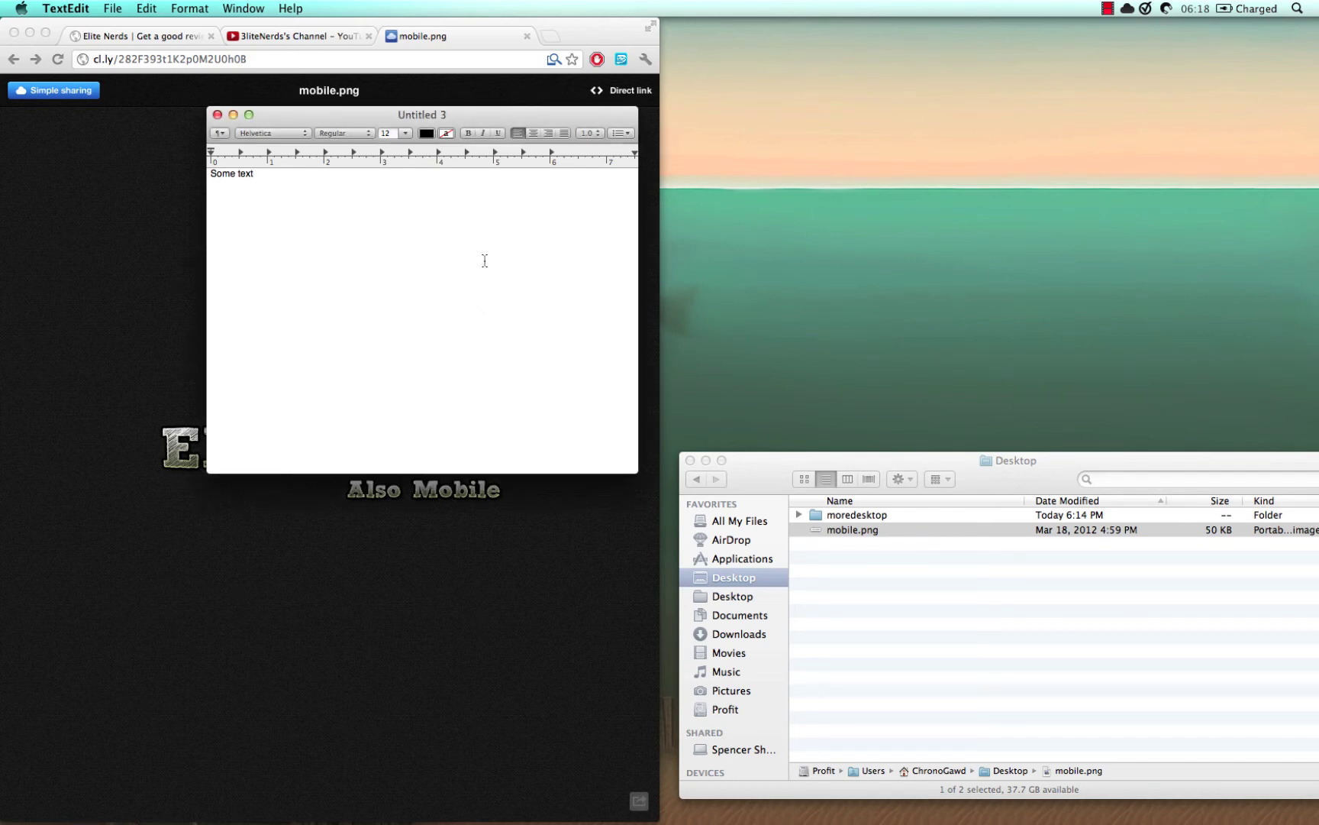
{"action": "left_click", "coordinate": [1147, 8]}
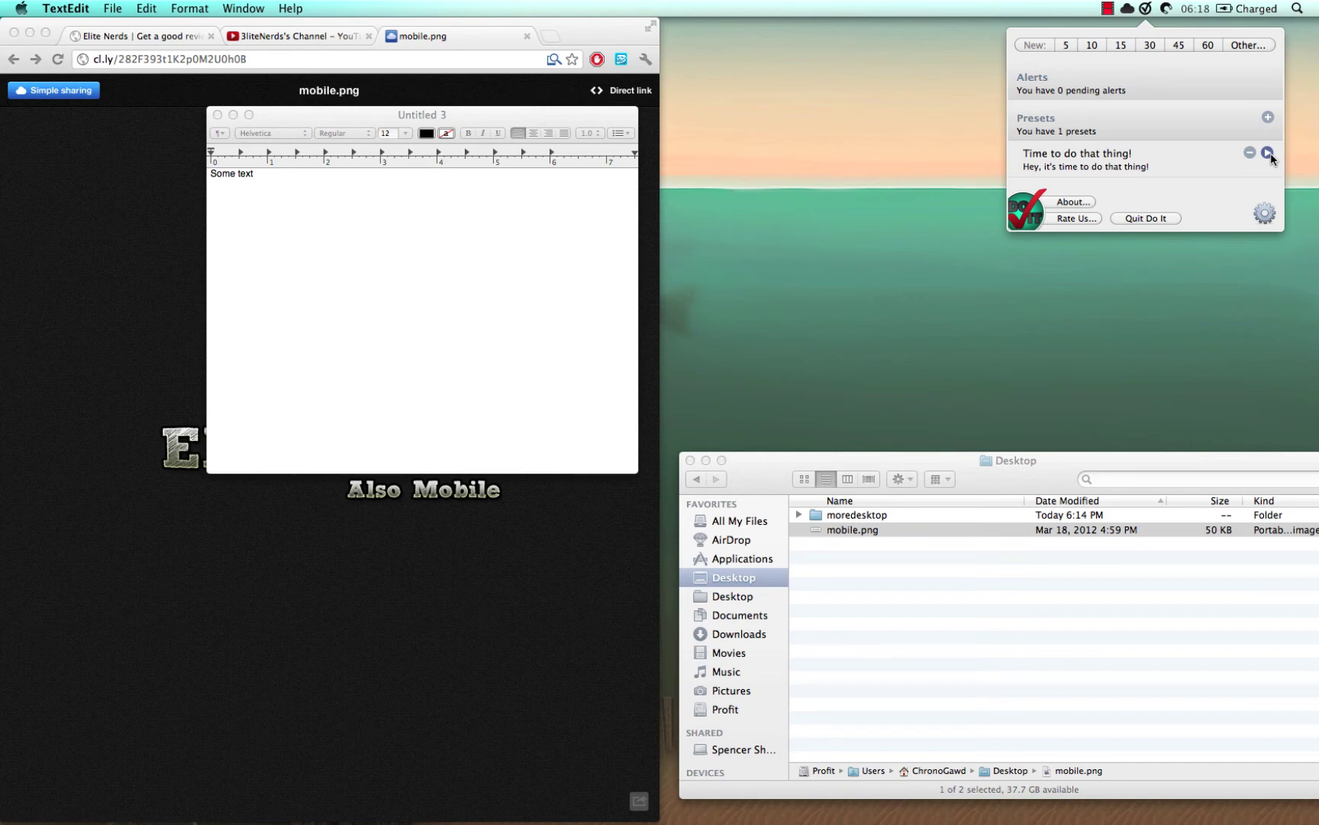
- Start an alert from the 'Time to do that thing!' preset, then remove both the preset and the alert
{"action": "left_click", "coordinate": [1269, 153]}
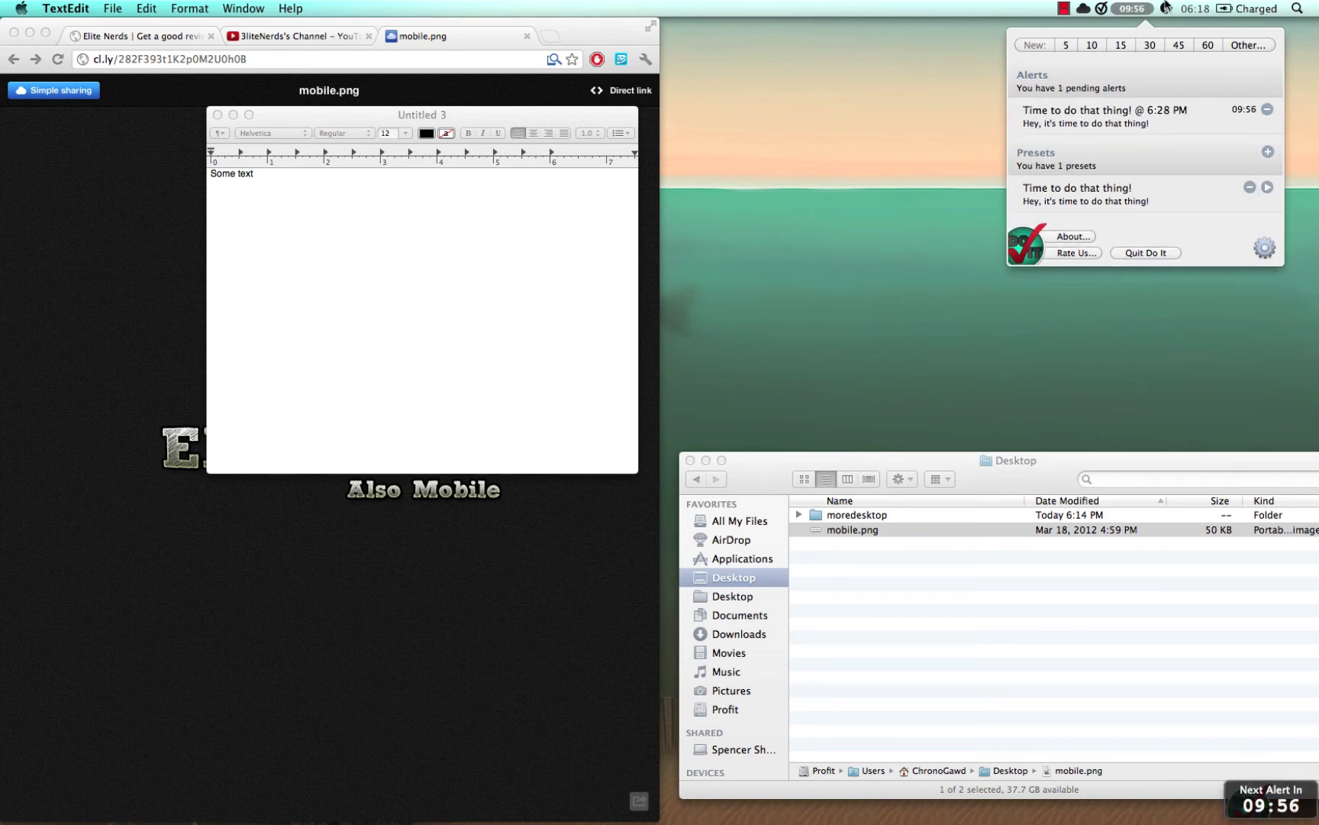
{"action": "left_click", "coordinate": [1249, 187]}
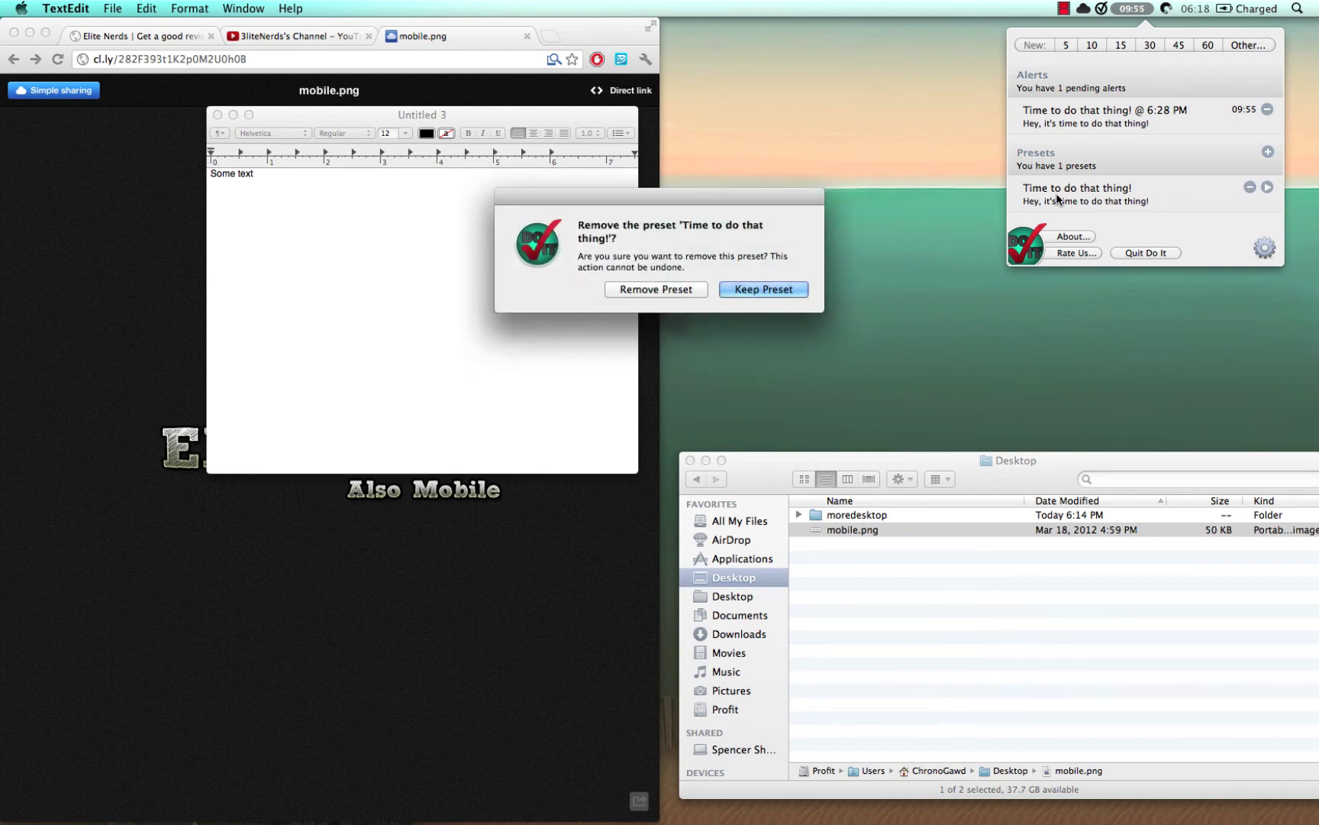
{"action": "left_click", "coordinate": [647, 294]}
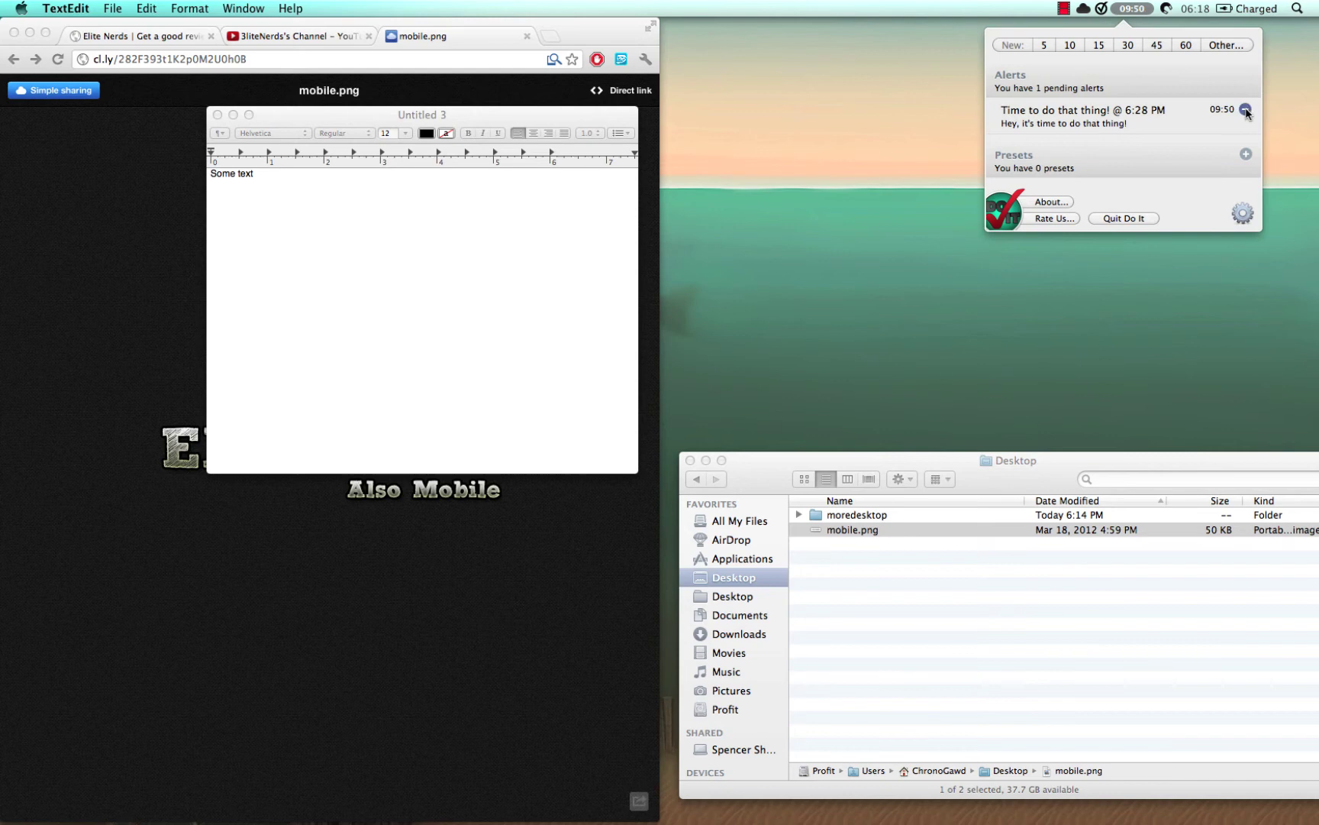
{"action": "left_click", "coordinate": [1246, 111]}
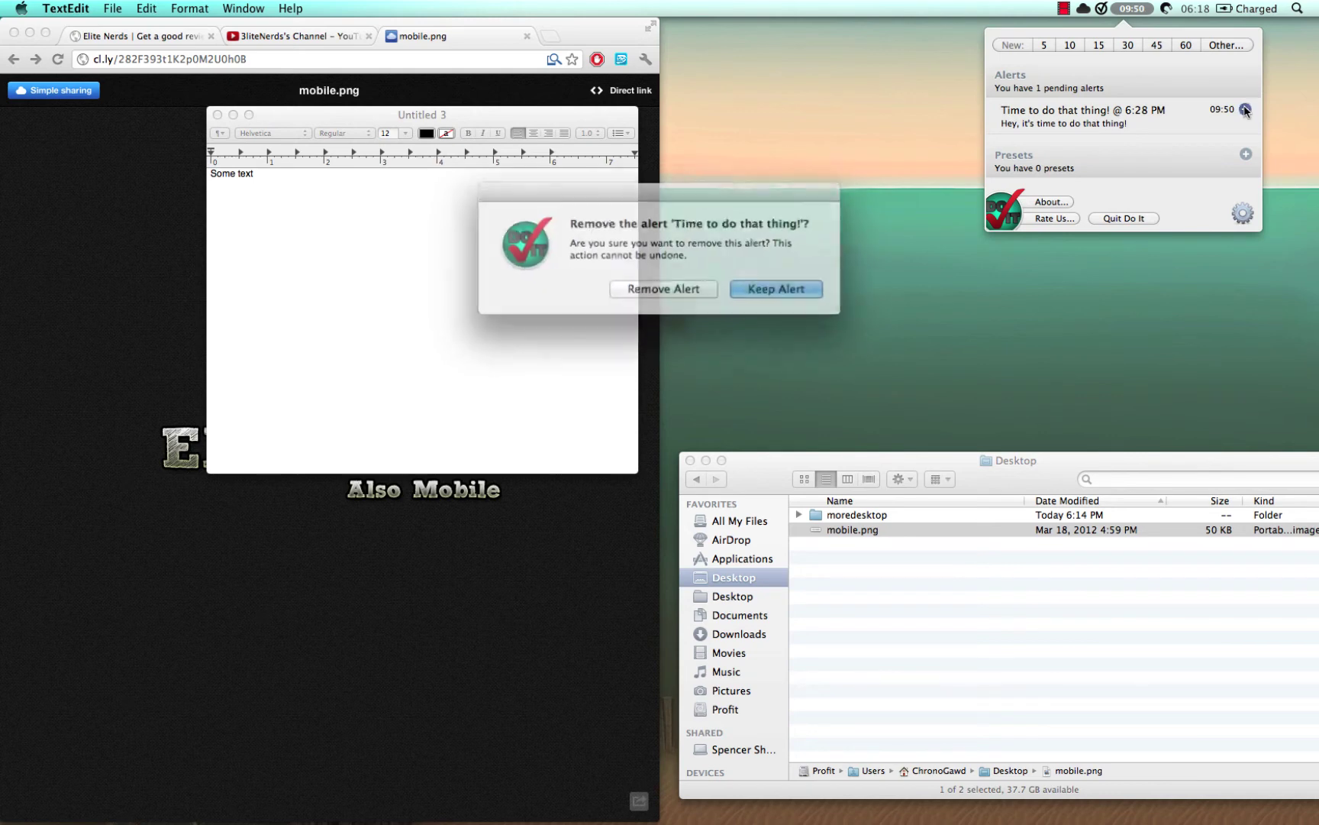
{"action": "left_click", "coordinate": [699, 287]}
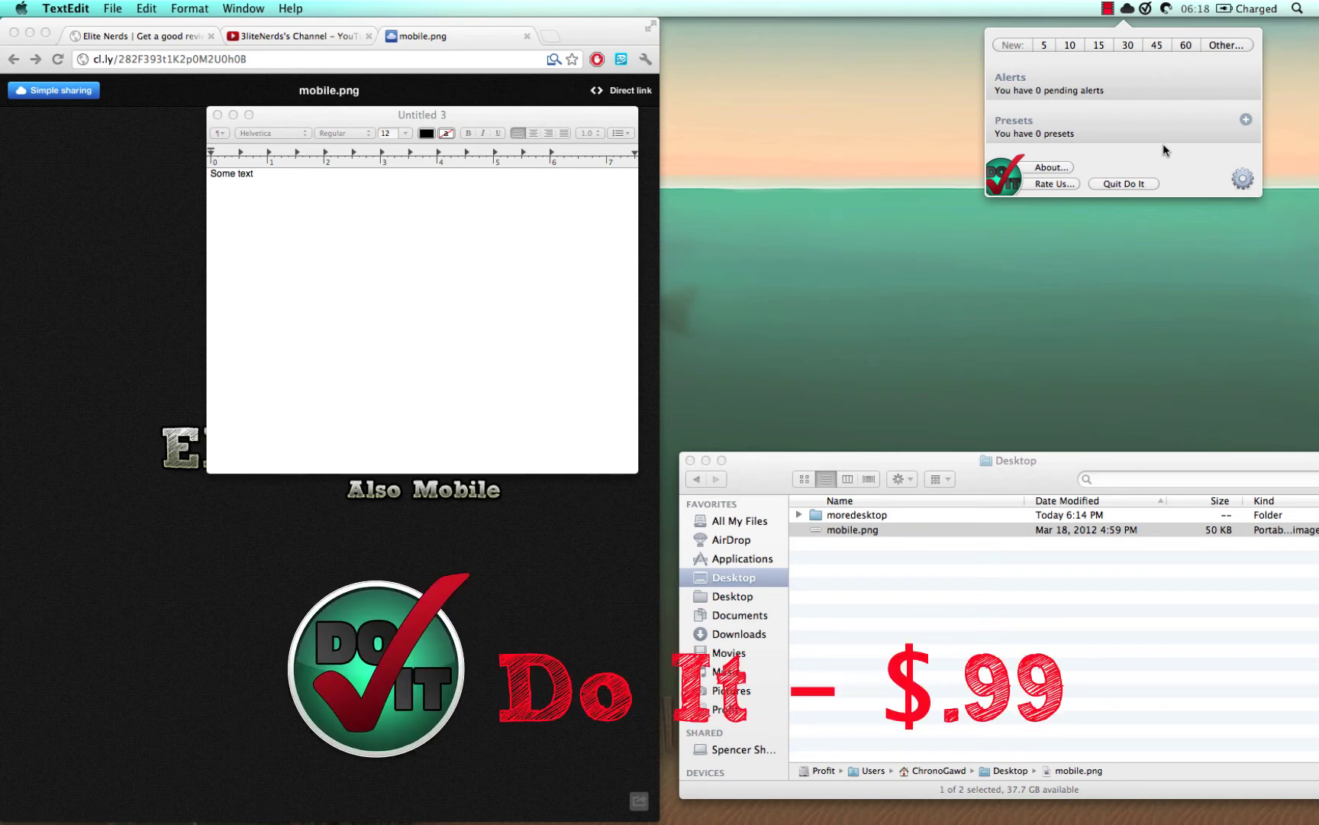
- Close the Do It panel and snap Finder into the top-right quarter of the screen
{"action": "left_click", "coordinate": [1155, 10]}
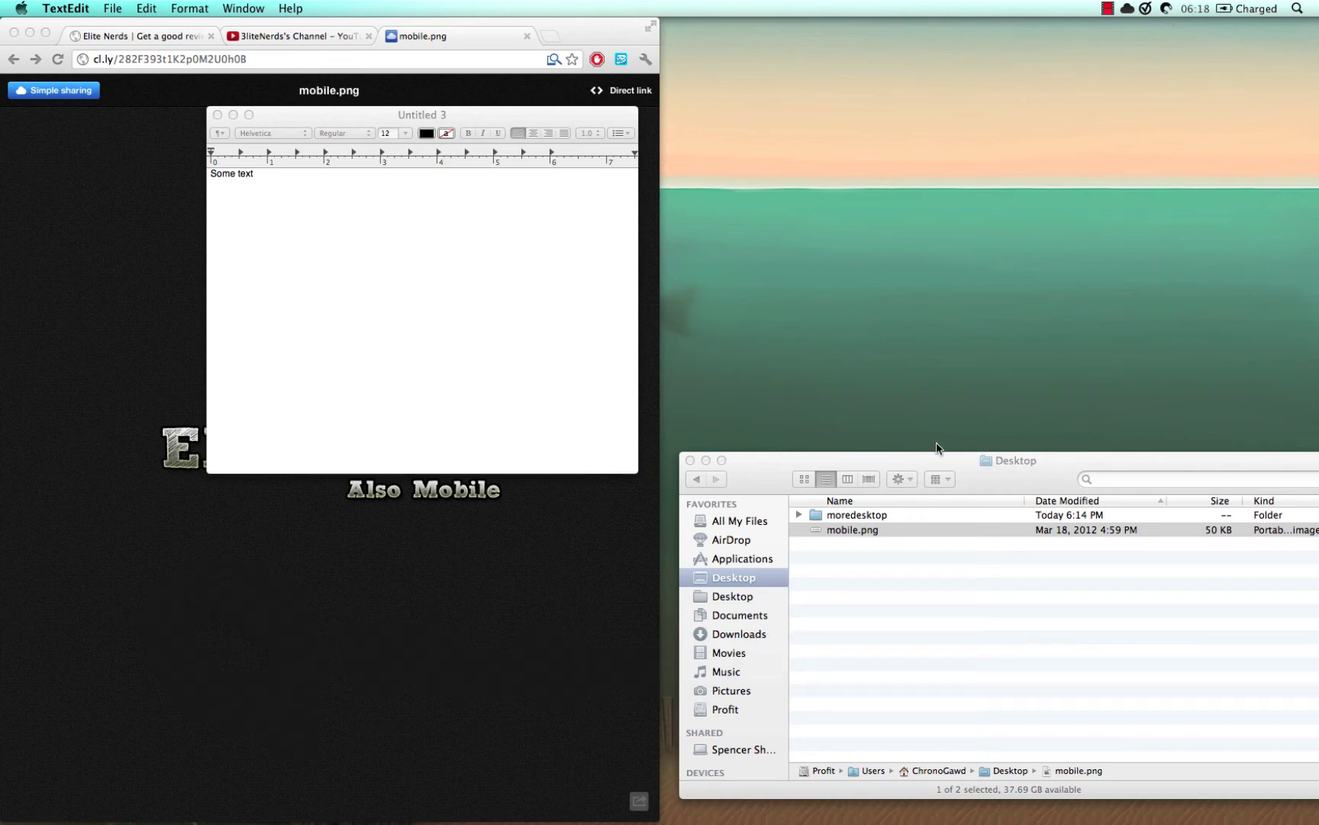
{"action": "left_click_drag", "start_coordinate": [759, 477], "coordinate": [1317, 397]}
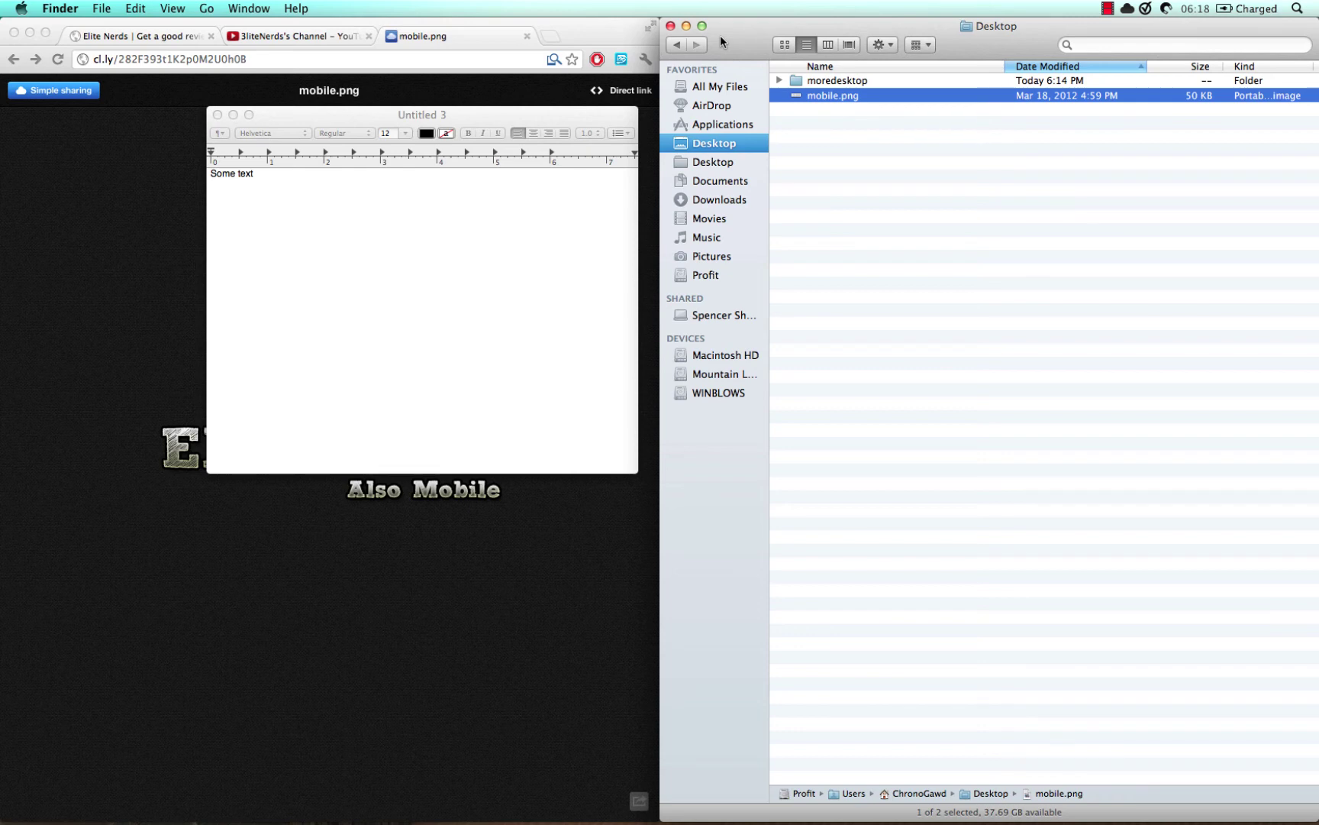
{"action": "left_click_drag", "start_coordinate": [721, 35], "coordinate": [1318, 202]}
{"action": "left_click_drag", "start_coordinate": [722, 45], "coordinate": [1318, 47]}
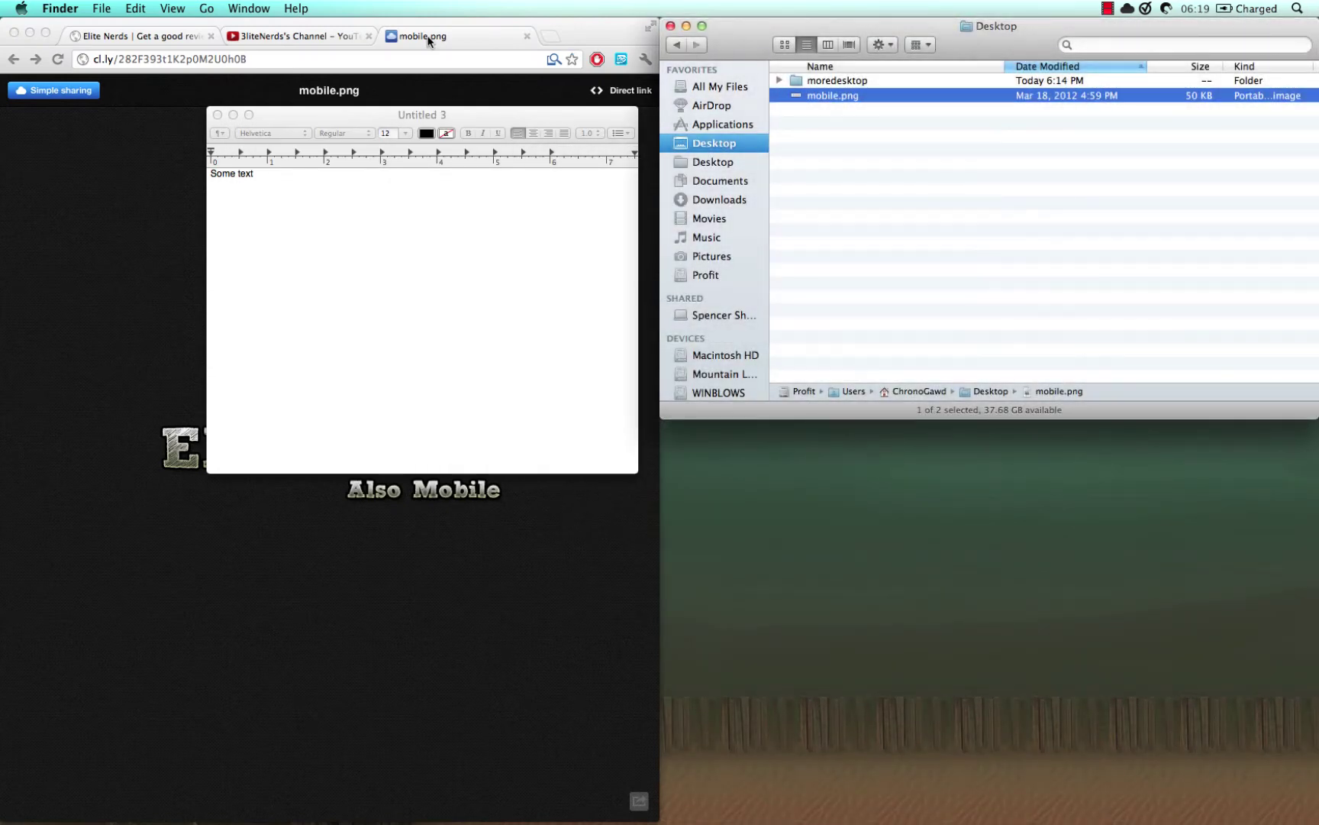
- Split Chrome's mobile.png and YouTube tabs into windows, snapping YouTube bottom-left and elitenerds.com left
{"action": "left_click_drag", "start_coordinate": [437, 37], "coordinate": [1307, 820]}
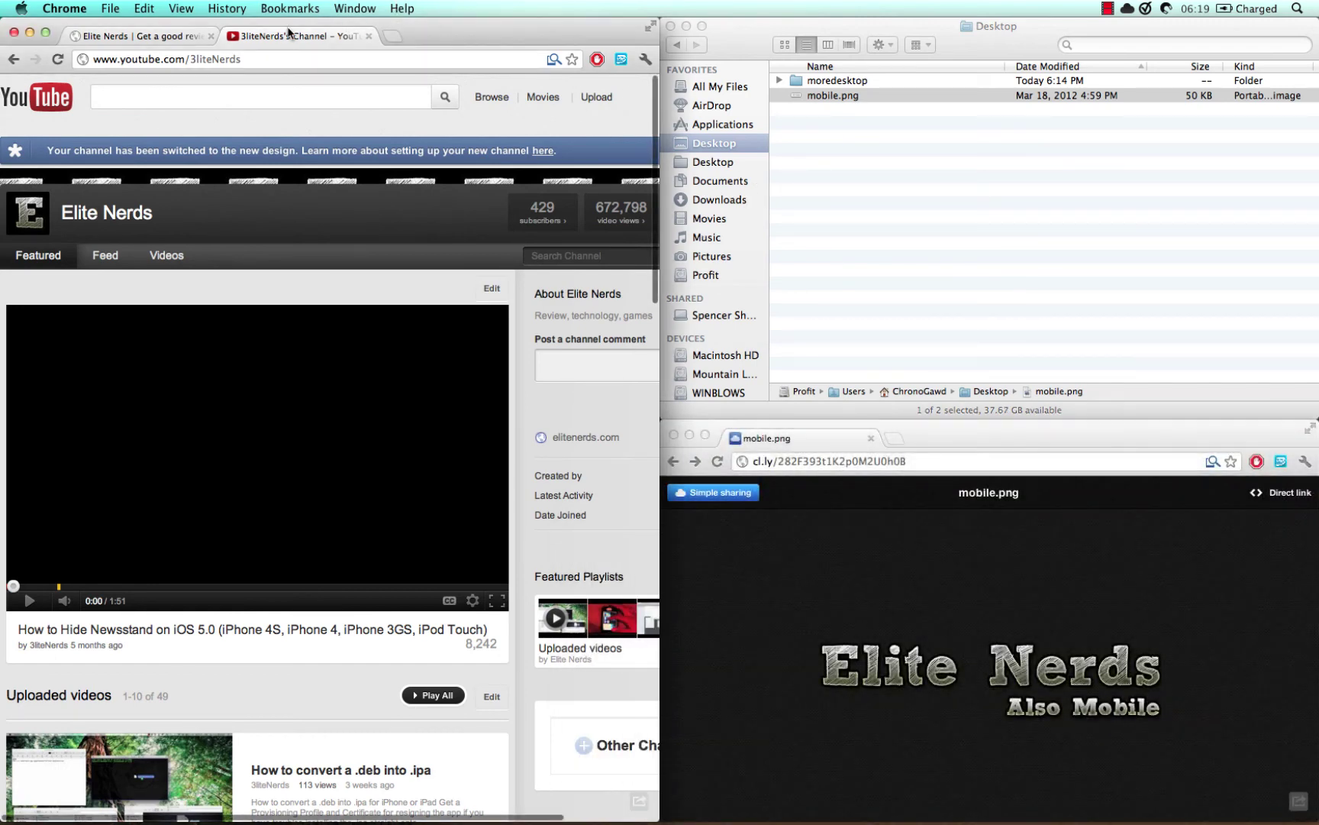
{"action": "left_click_drag", "start_coordinate": [292, 36], "coordinate": [287, 288]}
{"action": "left_click", "coordinate": [313, 64]}
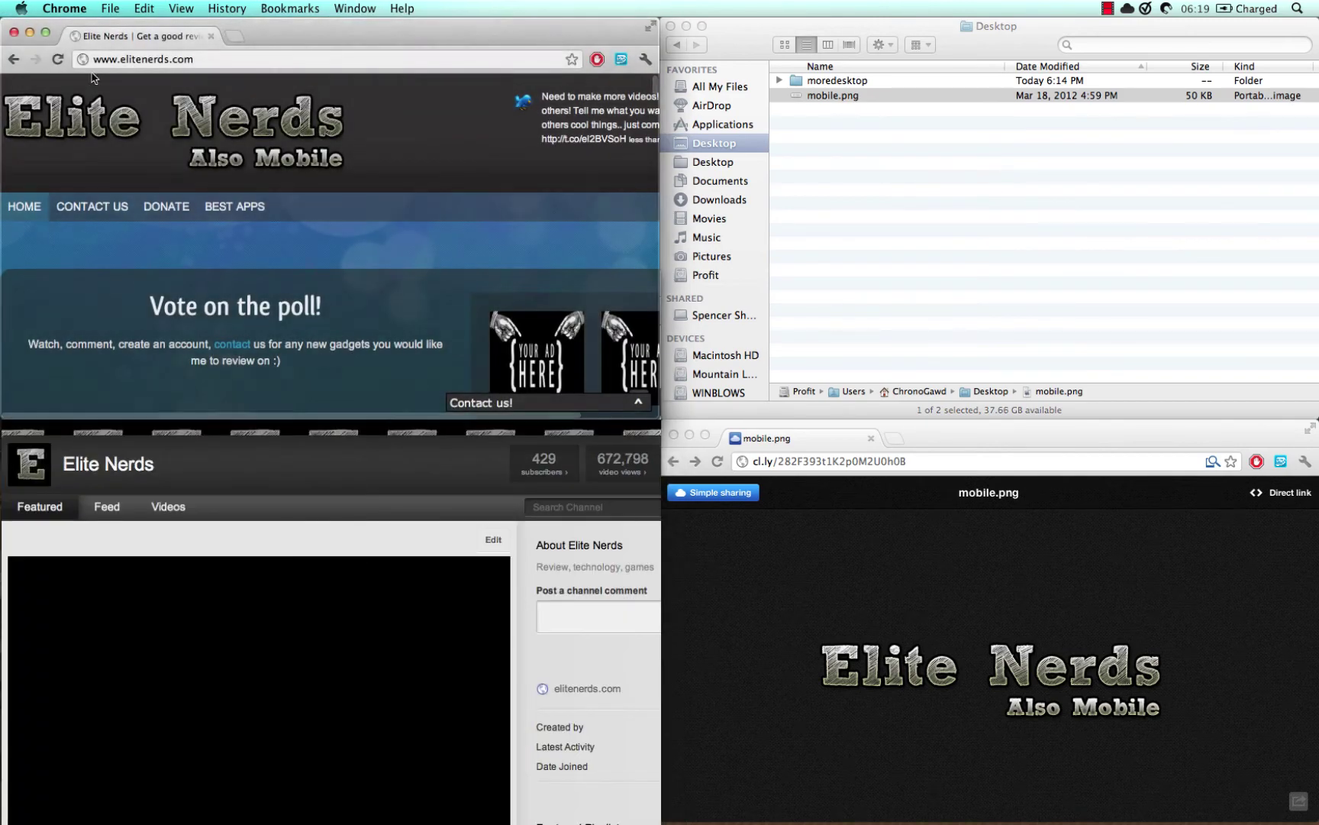
{"action": "left_click", "coordinate": [434, 497]}
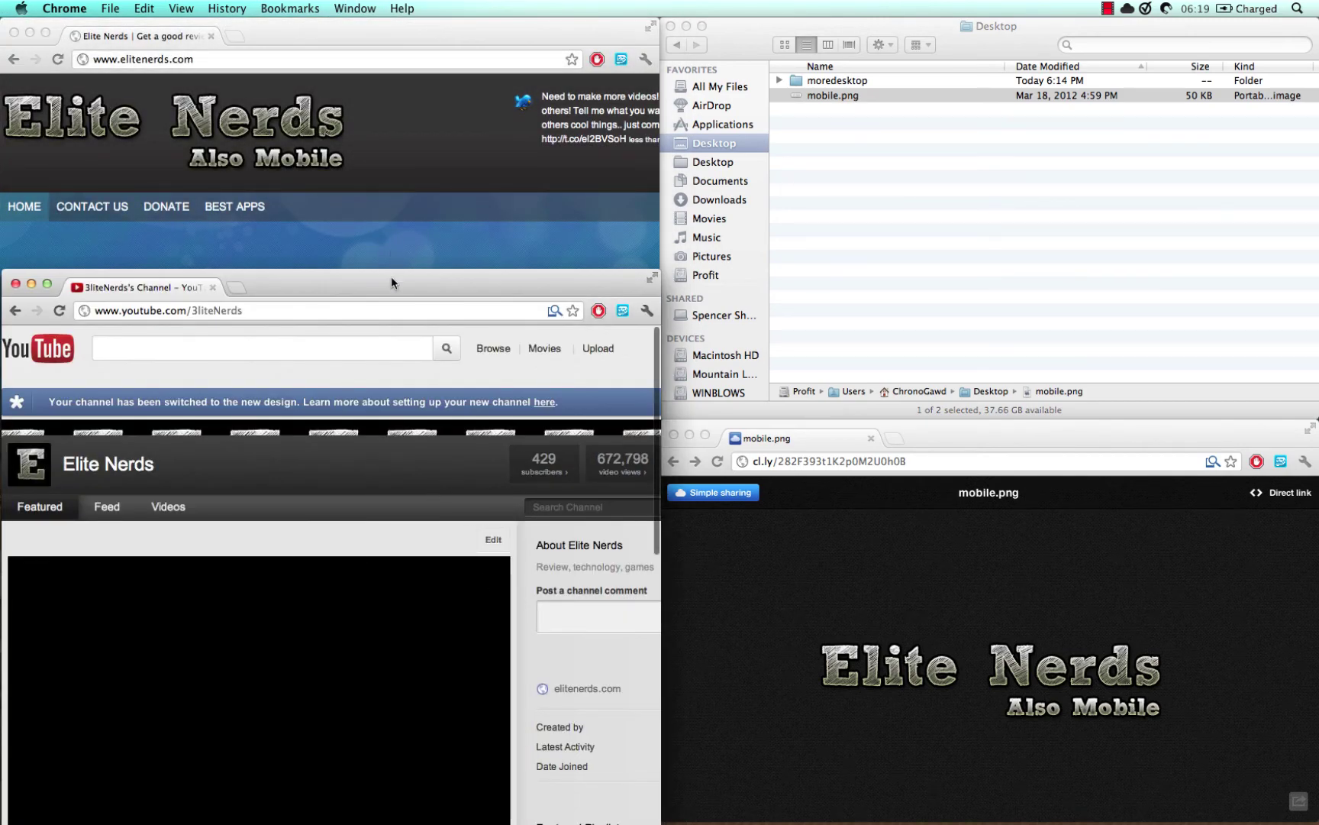
{"action": "left_click_drag", "start_coordinate": [391, 279], "coordinate": [116, 722]}
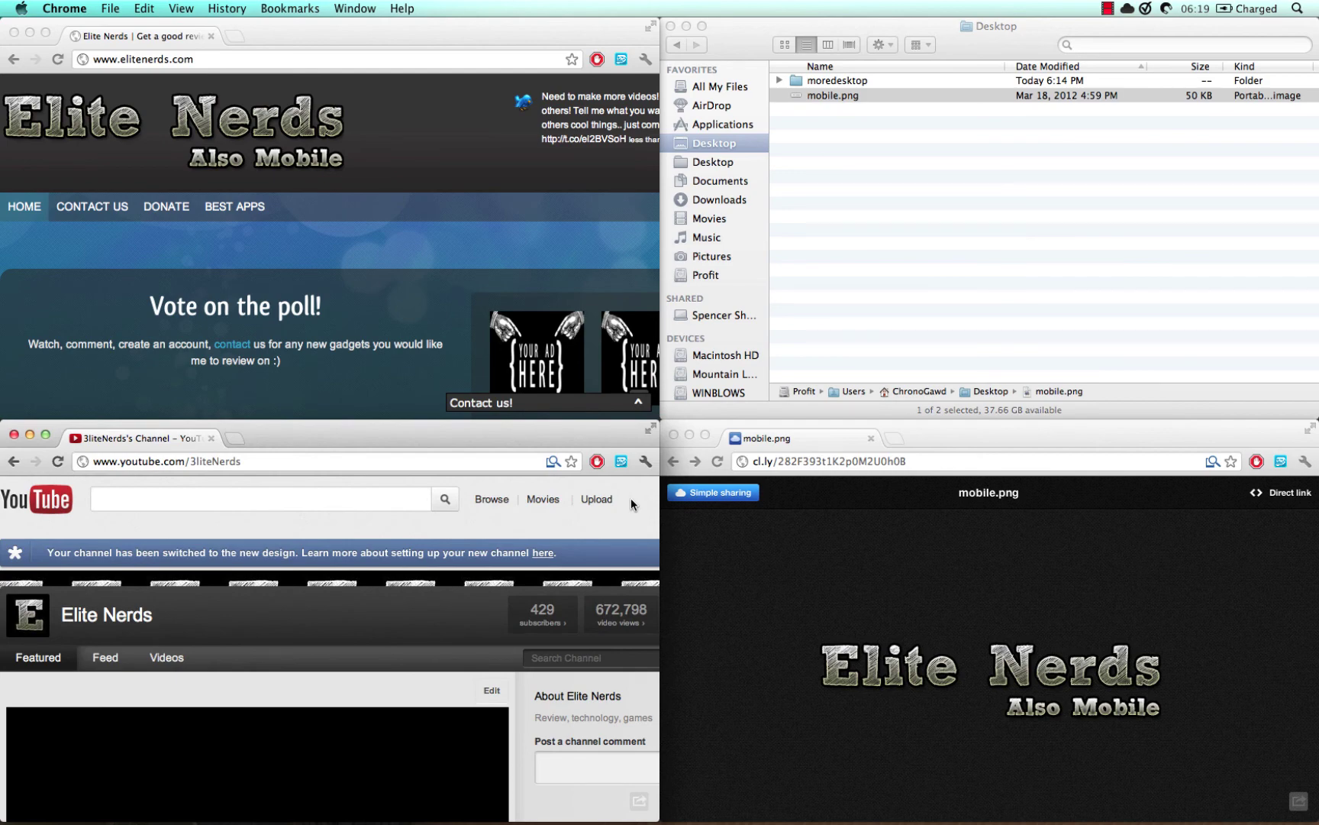
{"action": "left_click_drag", "start_coordinate": [500, 32], "coordinate": [3, 103]}
{"action": "left_click", "coordinate": [734, 47]}
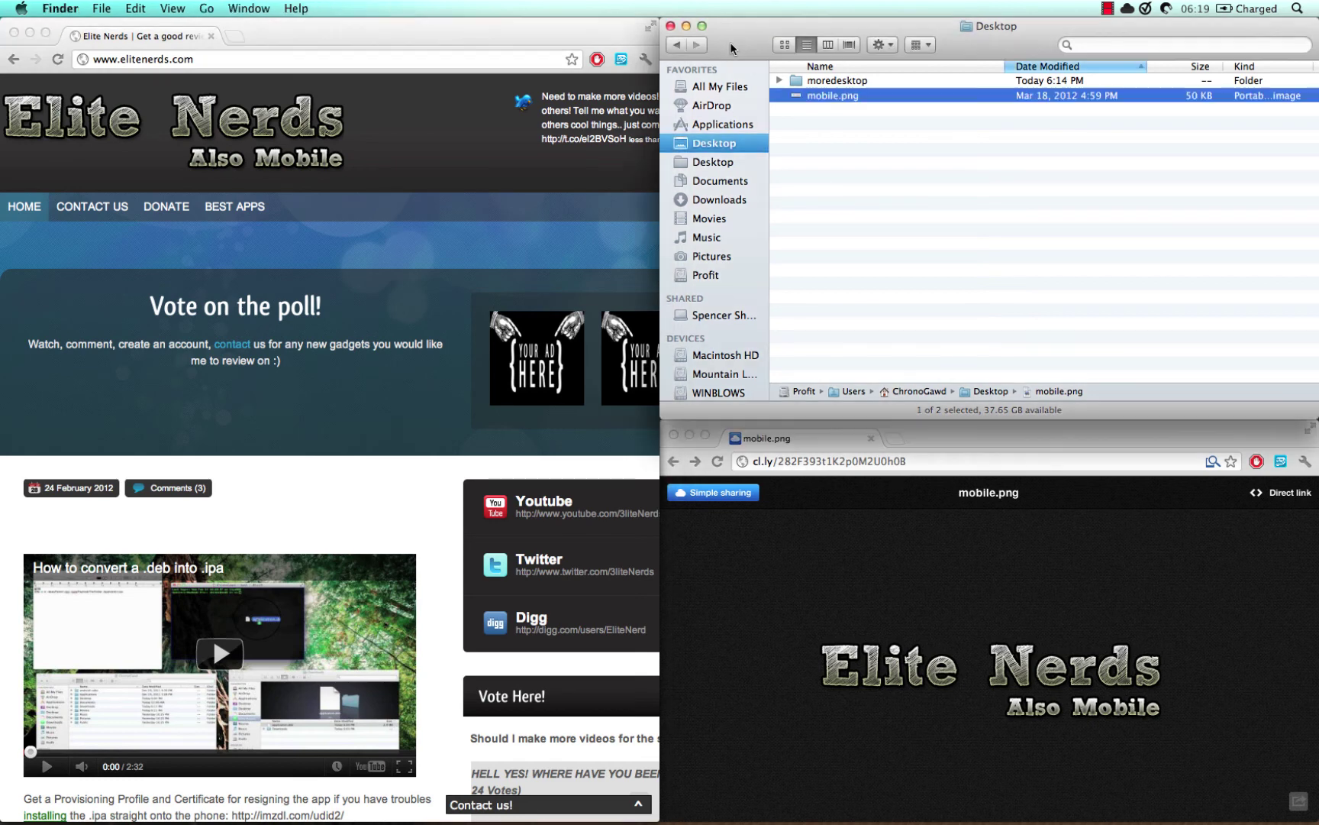
{"action": "left_click", "coordinate": [768, 622]}
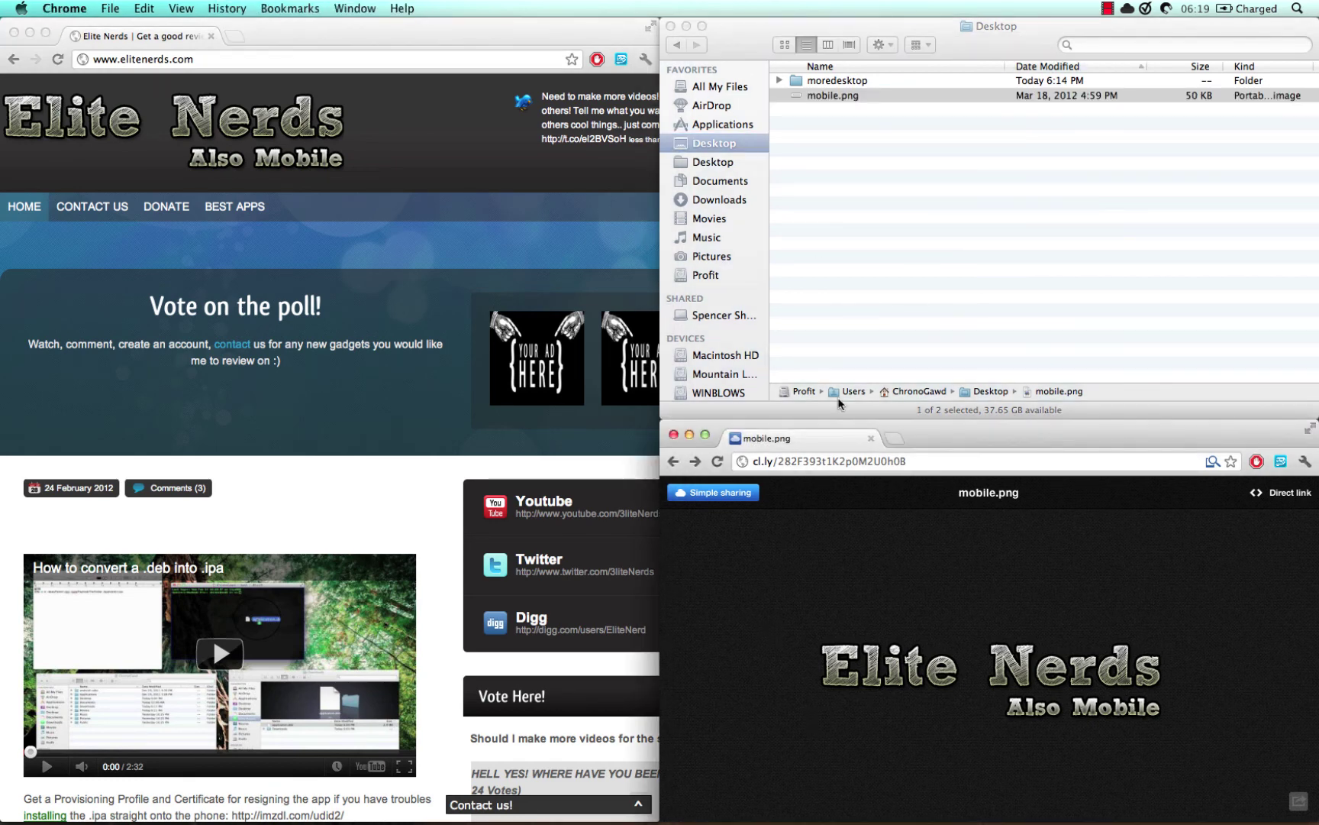
{"action": "left_click", "coordinate": [868, 312]}
{"action": "left_click", "coordinate": [809, 569]}
{"action": "left_click", "coordinate": [1165, 8]}
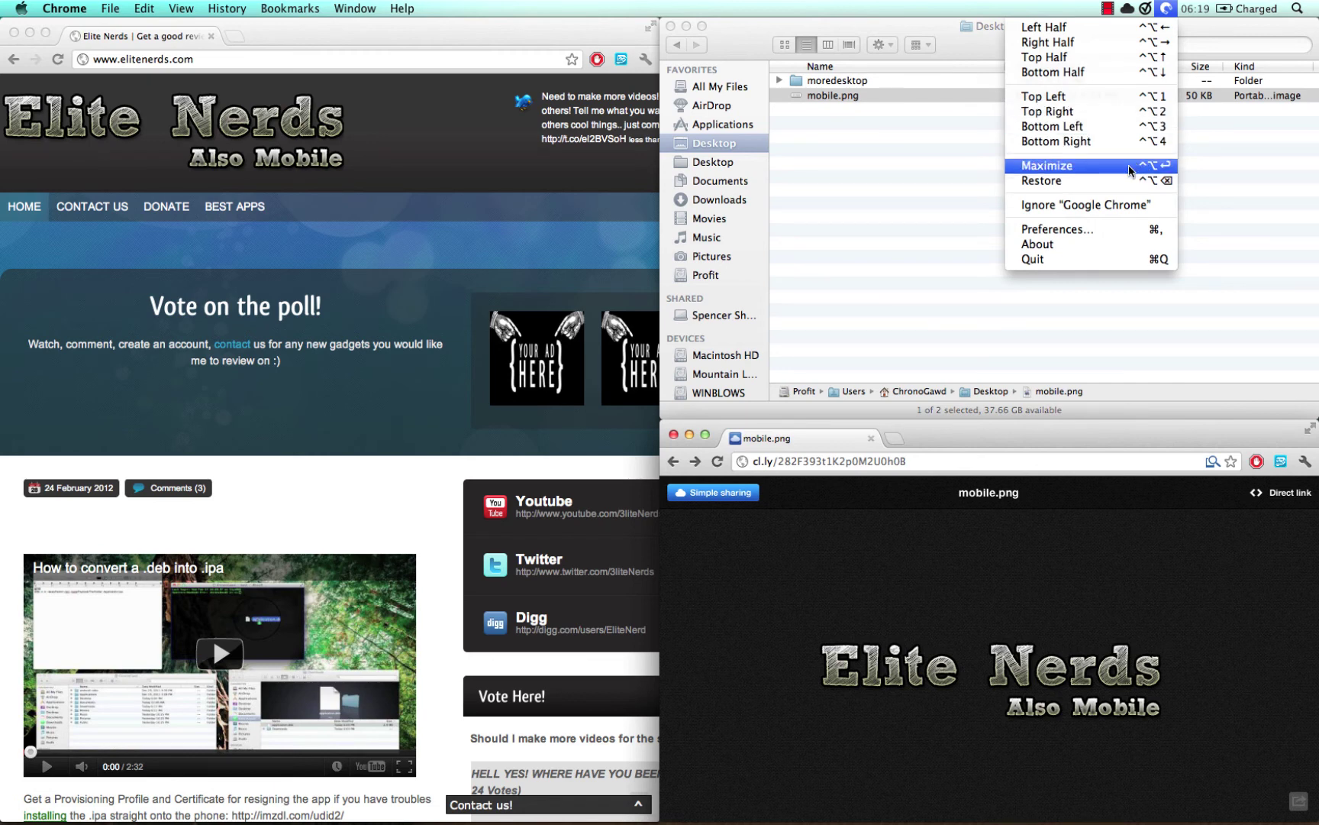
{"action": "left_click", "coordinate": [1096, 229]}
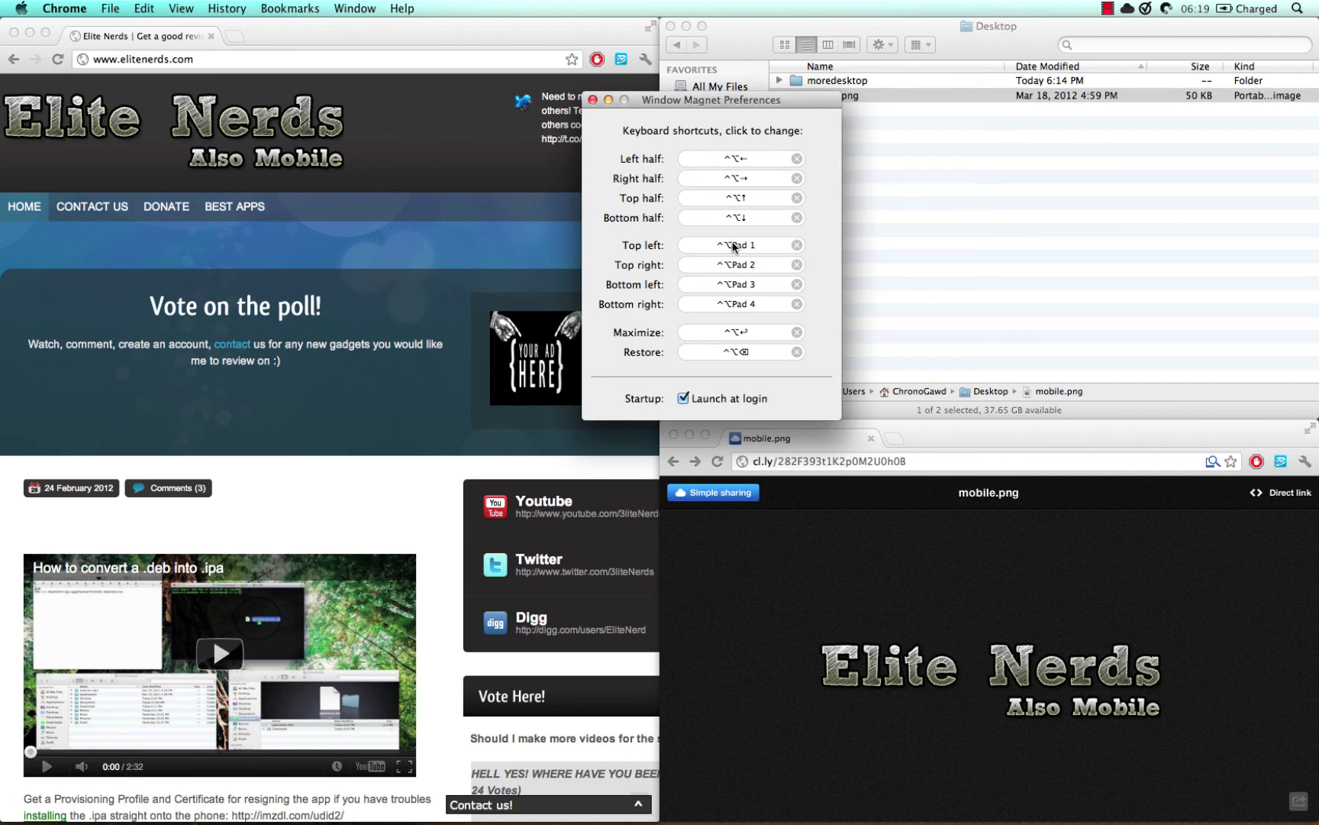
{"action": "left_click", "coordinate": [593, 100]}
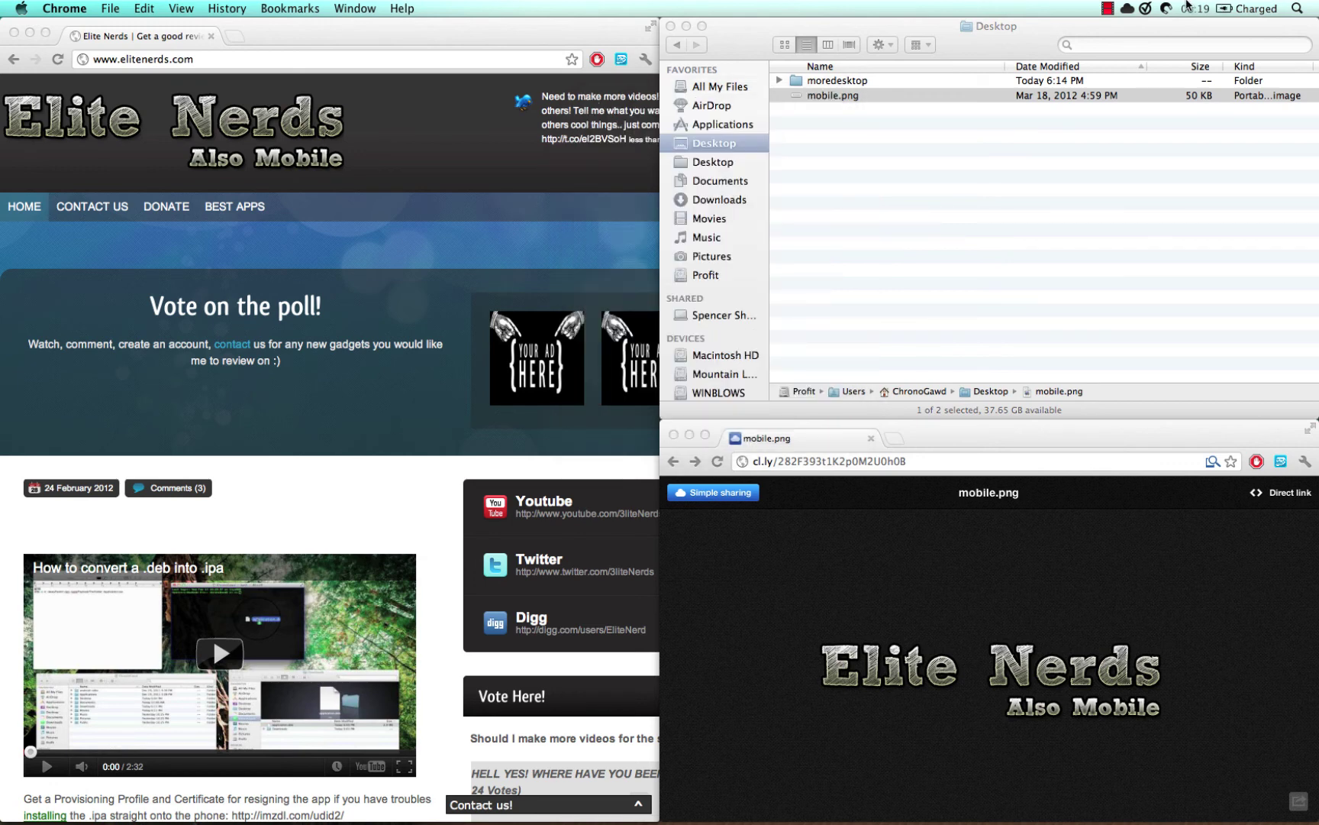
{"action": "left_click", "coordinate": [1172, 7]}
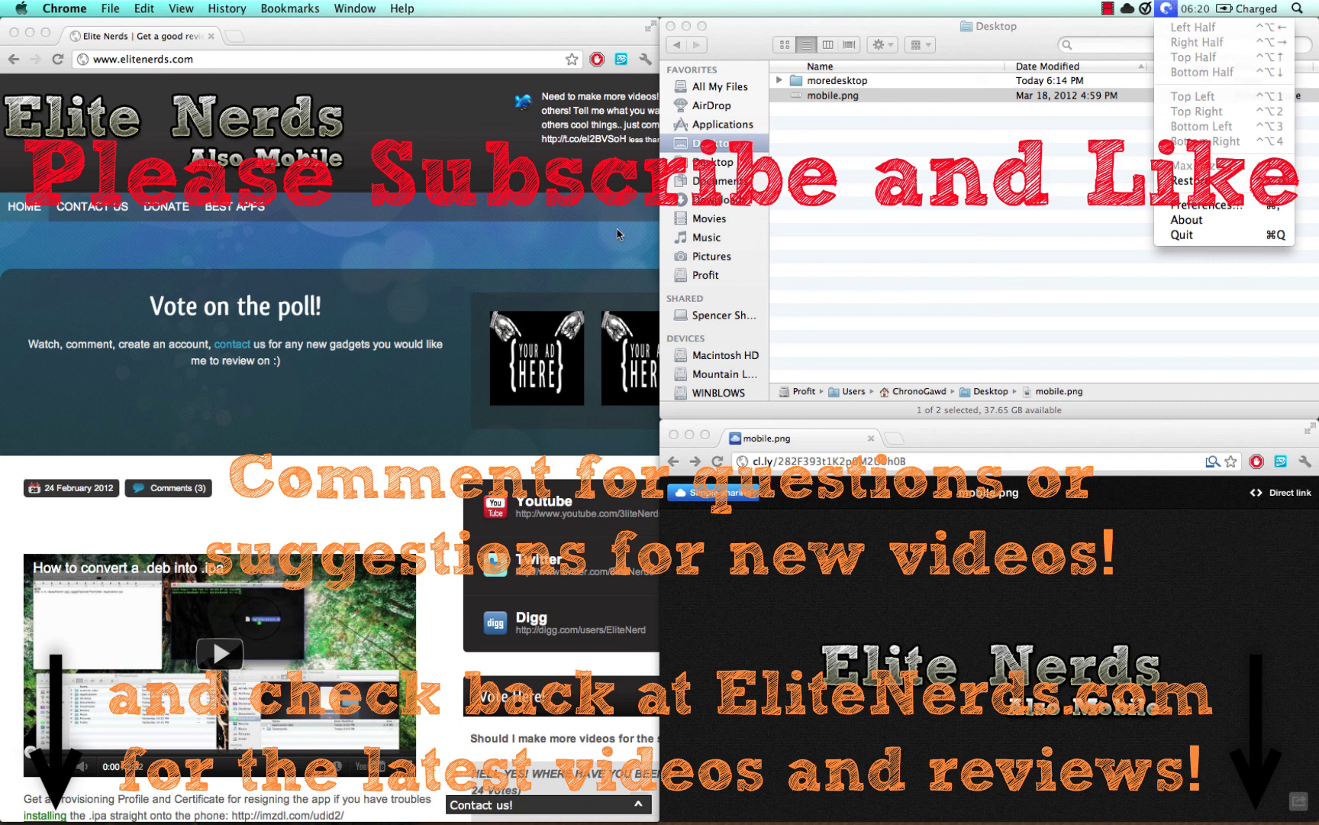
{"action": "left_click", "coordinate": [391, 475]}
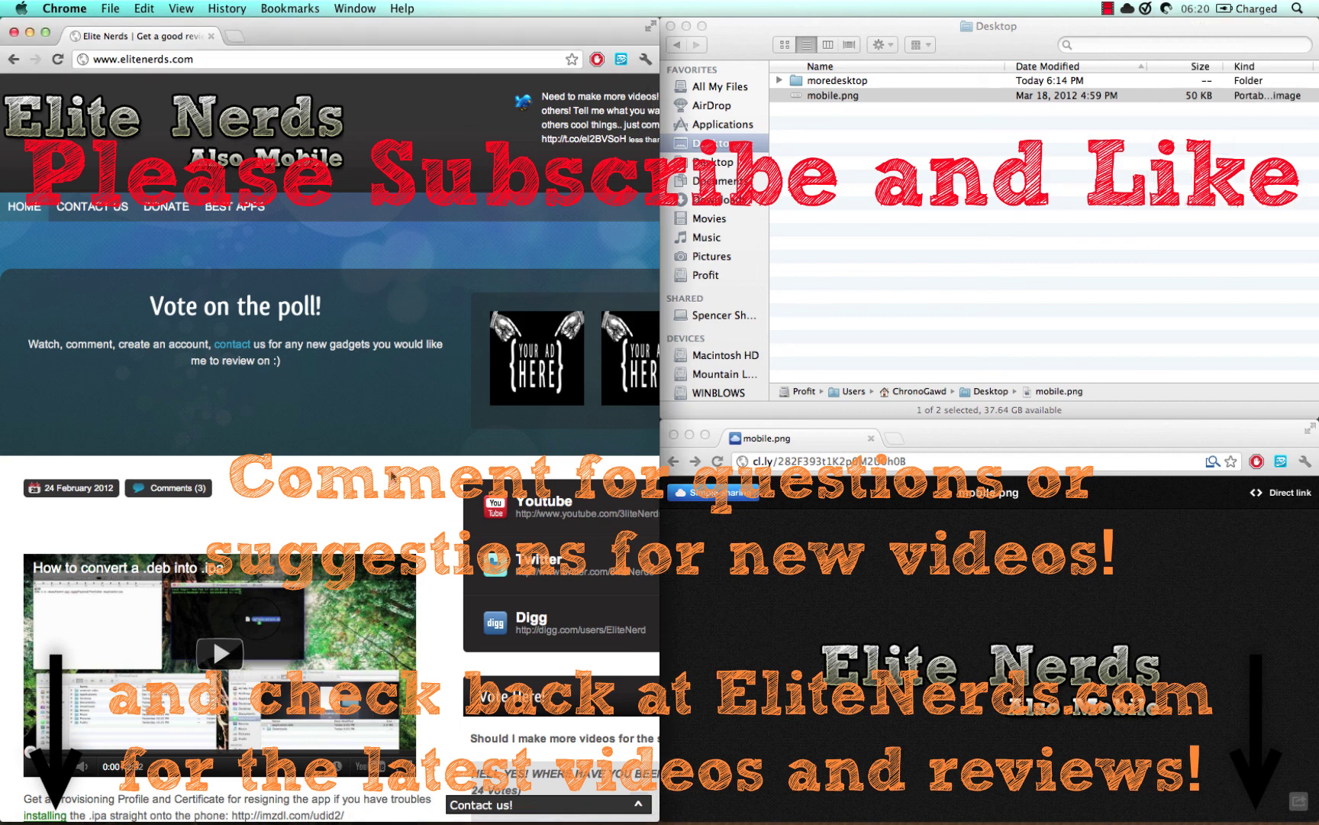